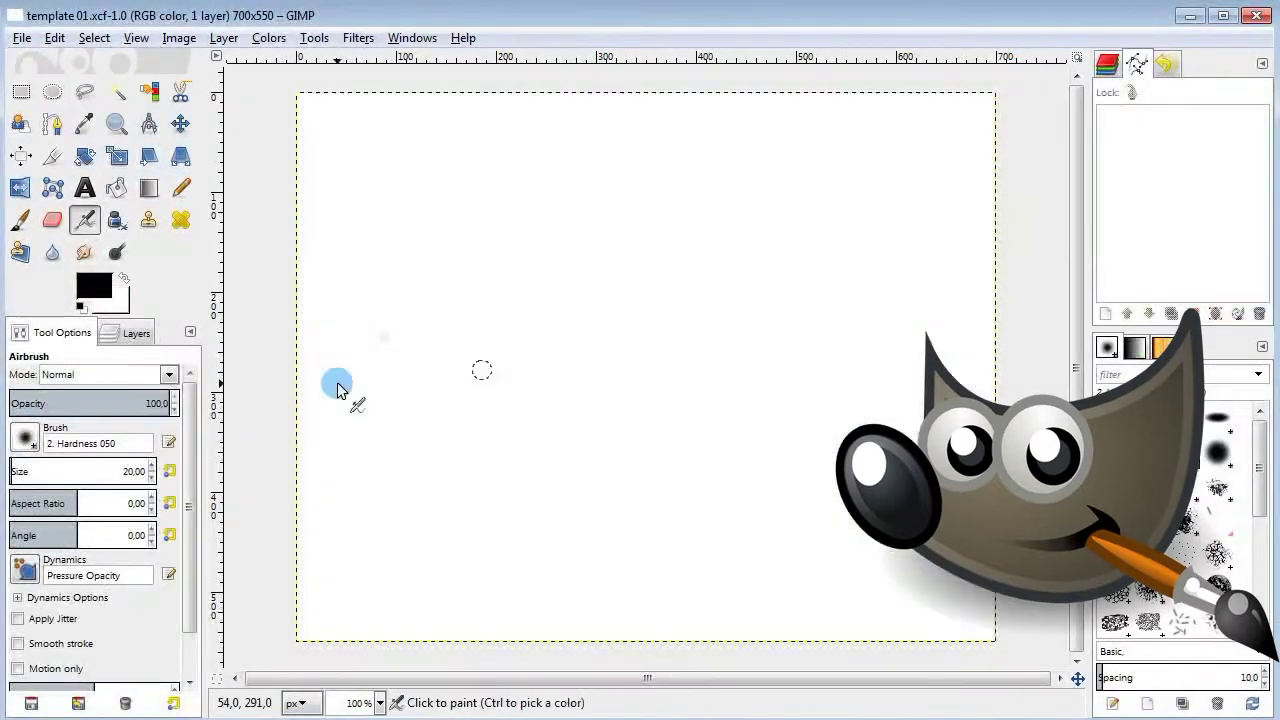
Step: Add a transparent 700 by 550 px layer named "Rose Sketch" above the background
{"action": "left_click", "coordinate": [54, 318]}
{"action": "left_click", "coordinate": [55, 702]}
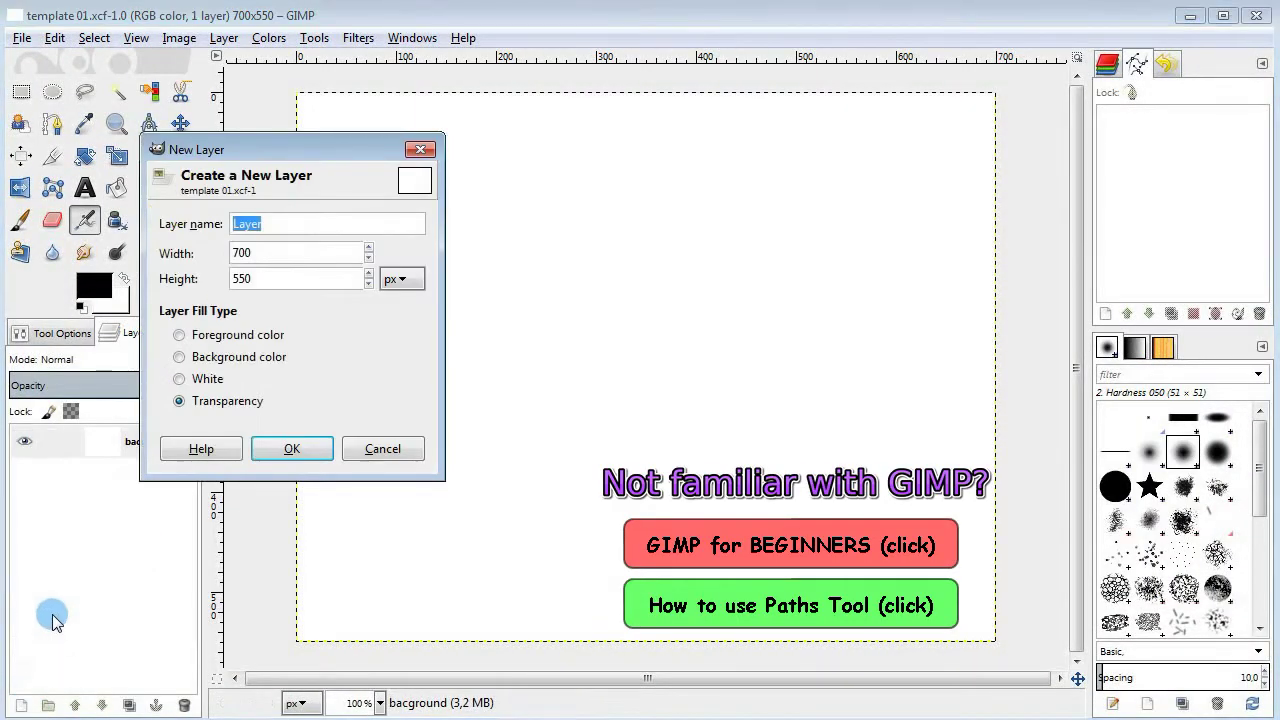
{"action": "type", "text": "Rose Sketch"}
{"action": "key", "text": "Return"}
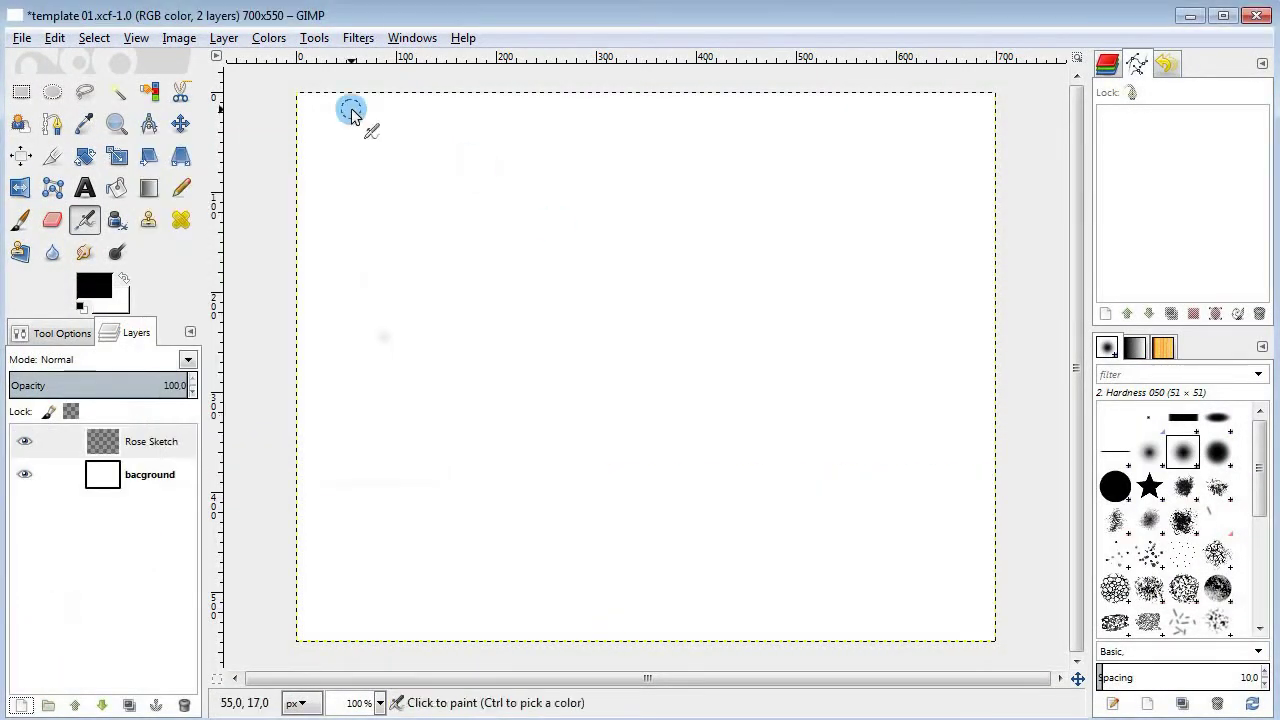
Step: Create a large circular selection and adjust it so it sits centred on the canvas
{"action": "left_click", "coordinate": [52, 92]}
{"action": "left_click_drag", "start_coordinate": [450, 211], "coordinate": [777, 543]}
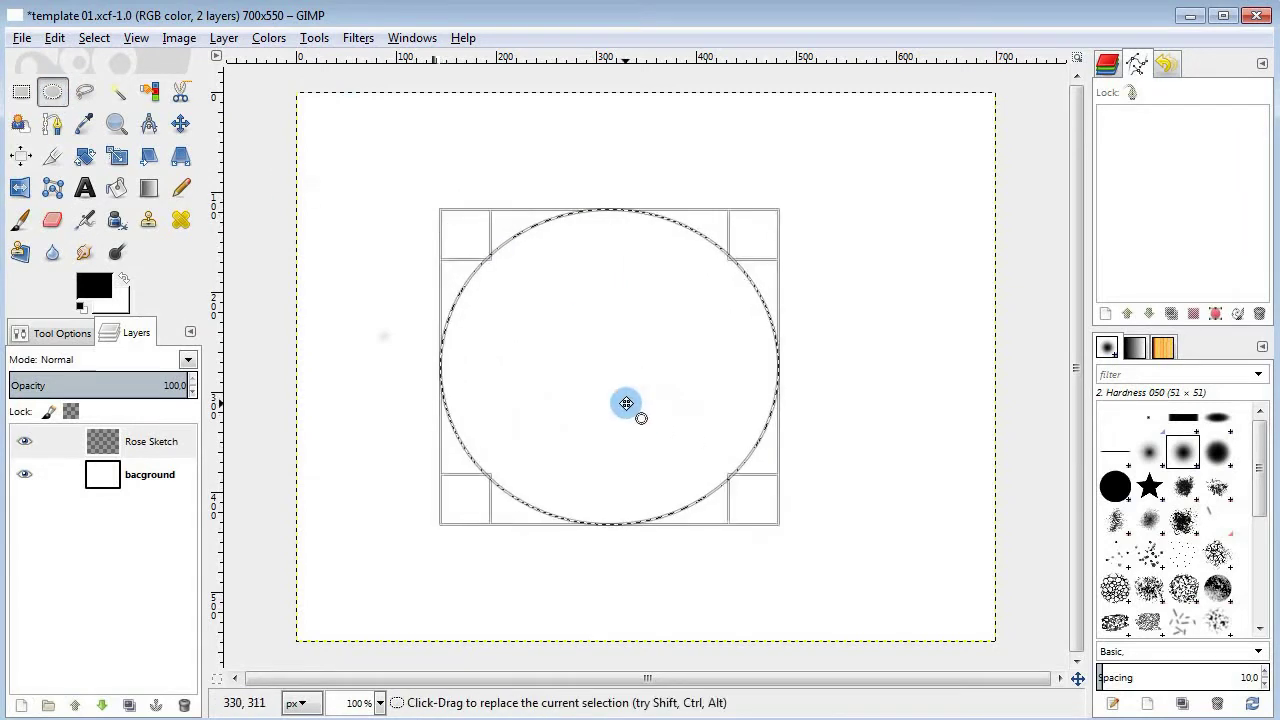
{"action": "left_click_drag", "start_coordinate": [626, 400], "coordinate": [661, 381]}
{"action": "left_click_drag", "start_coordinate": [791, 486], "coordinate": [803, 519]}
{"action": "left_click_drag", "start_coordinate": [680, 406], "coordinate": [670, 400]}
Step: Stroke the large circular selection with a solid black 5 px line
{"action": "left_click", "coordinate": [106, 392]}
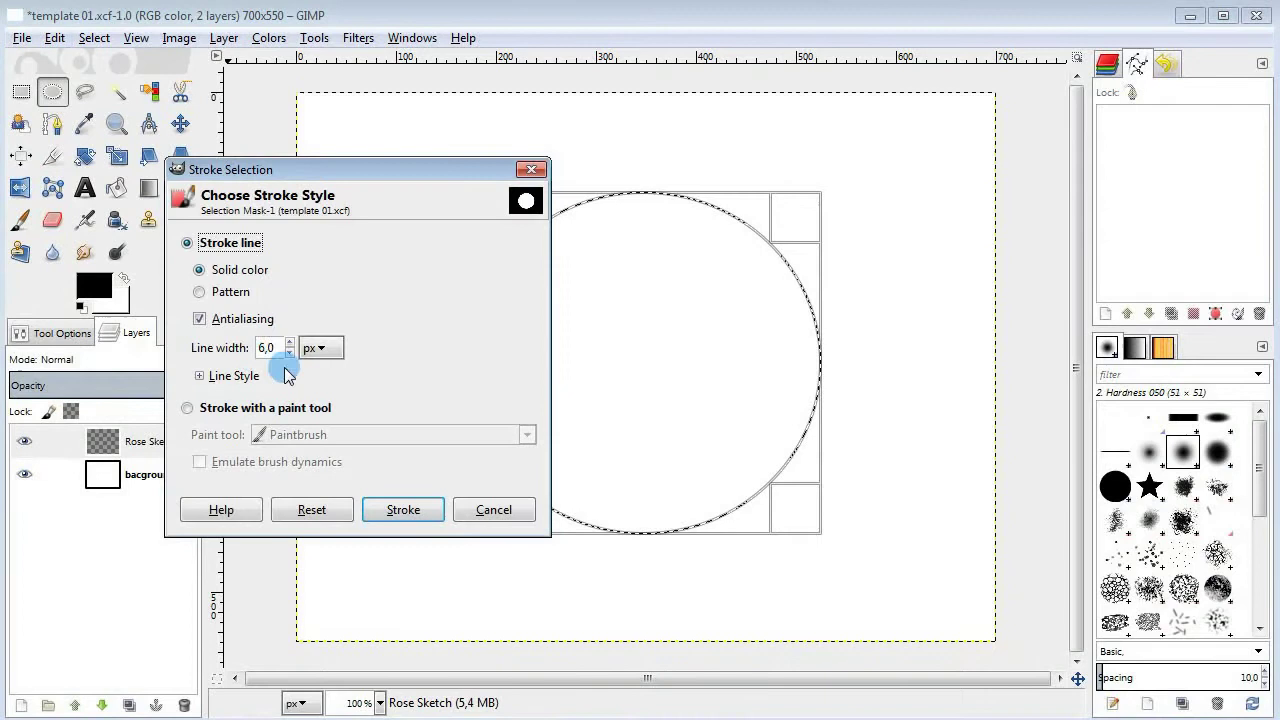
{"action": "left_click", "coordinate": [210, 375]}
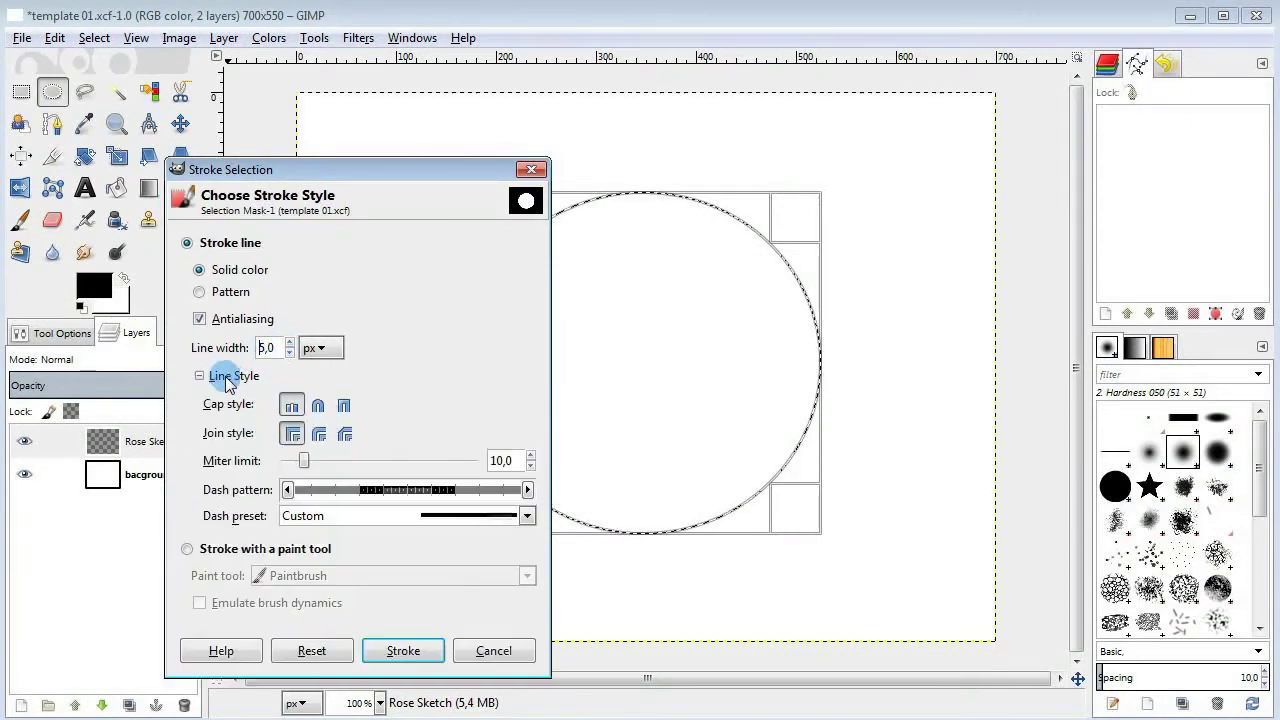
{"action": "left_click", "coordinate": [403, 651]}
Step: Paint straight horizontal and vertical guide lines crossing at the circle's centre with a size 6 Paintbrush
{"action": "key", "text": "p"}
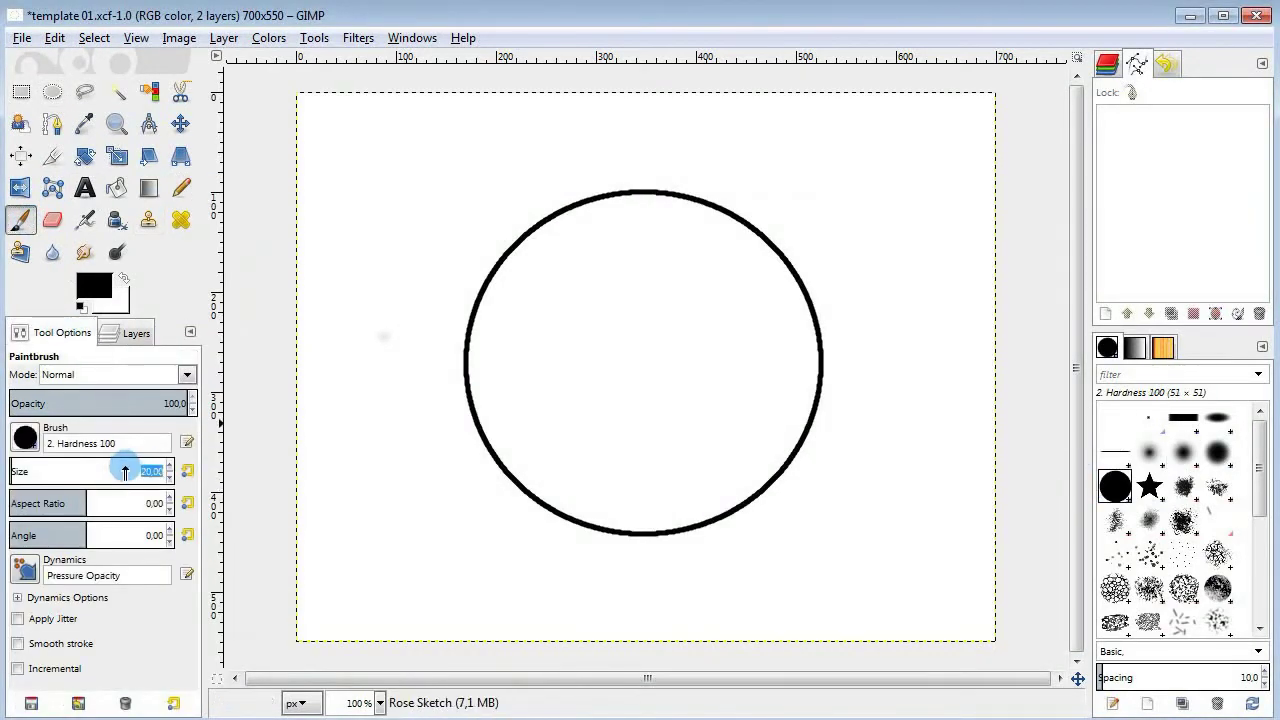
{"action": "left_click", "coordinate": [402, 352]}
{"action": "left_click", "coordinate": [891, 358], "text": "shift"}
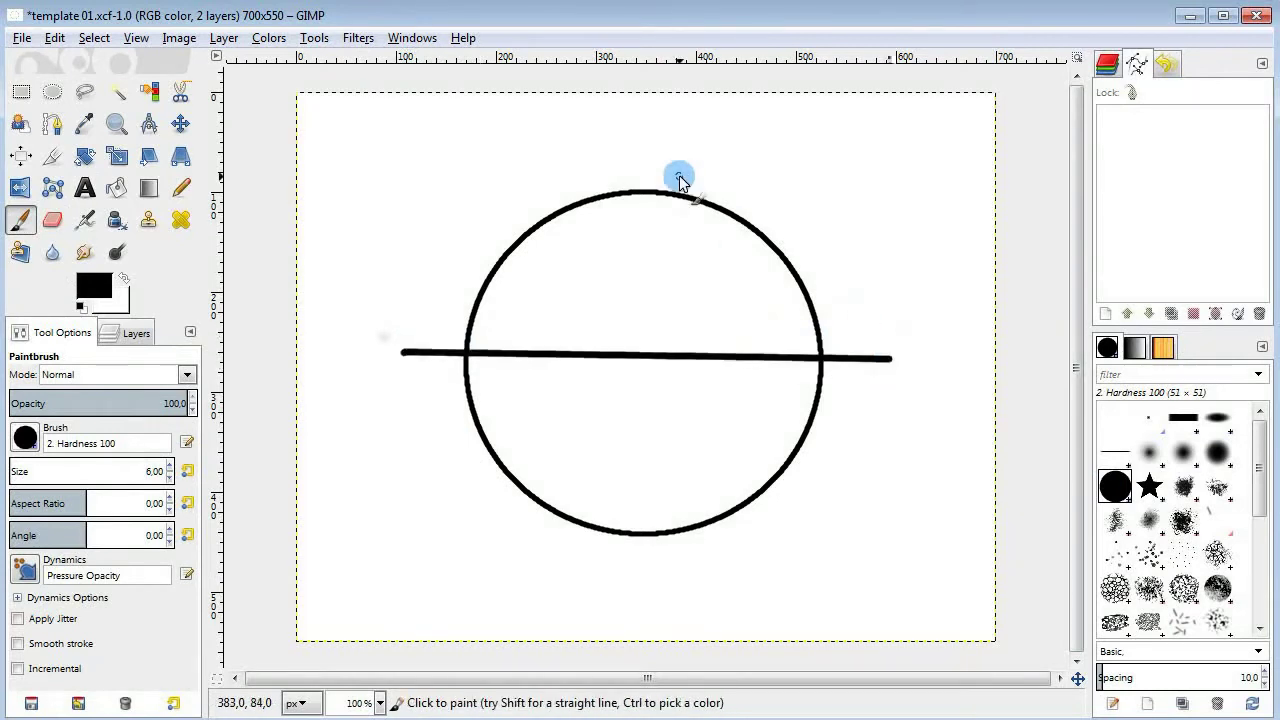
{"action": "left_click", "coordinate": [649, 143]}
{"action": "left_click", "coordinate": [645, 574], "text": "shift"}
Step: Create a smaller circular selection of about 154 by 152 px centred on the crossing guide lines
{"action": "left_click", "coordinate": [52, 91]}
{"action": "left_click_drag", "start_coordinate": [565, 294], "coordinate": [709, 435]}
{"action": "left_click_drag", "start_coordinate": [649, 378], "coordinate": [654, 363]}
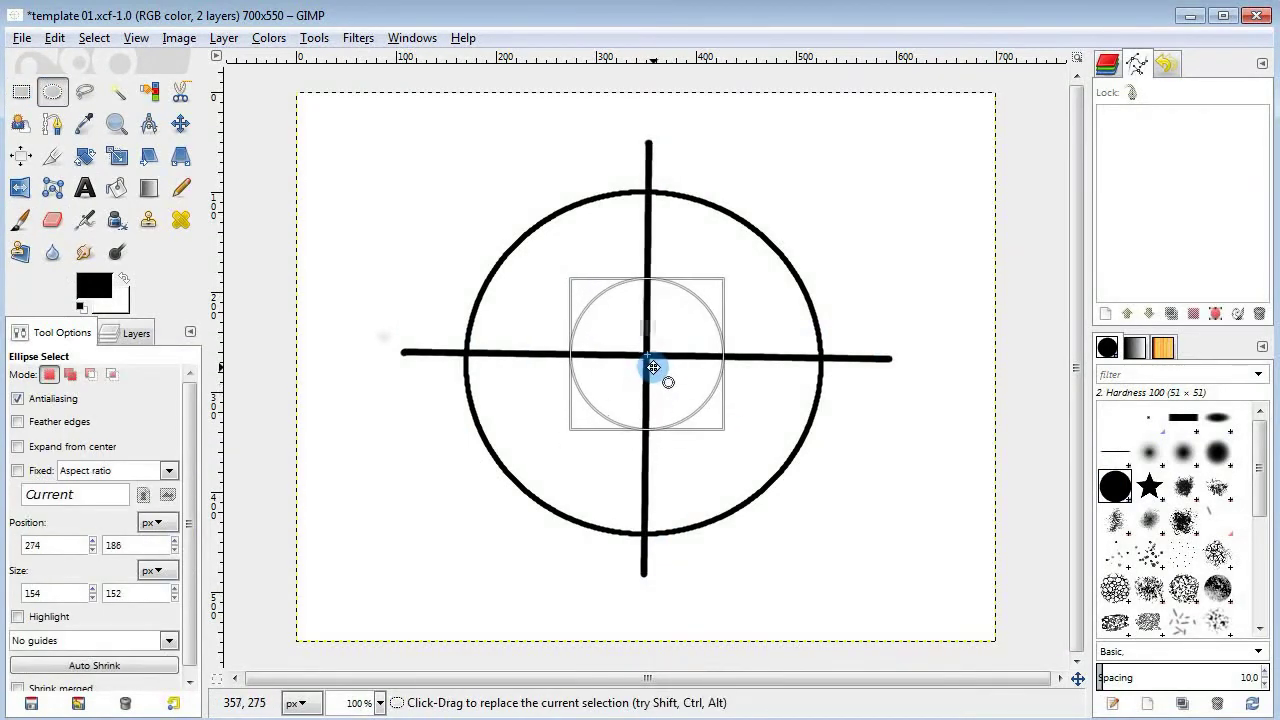
Step: Stroke the small circular selection with a solid black line and remove the selection
{"action": "left_click", "coordinate": [54, 37]}
{"action": "left_click", "coordinate": [130, 380]}
{"action": "left_click", "coordinate": [428, 534]}
{"action": "left_click", "coordinate": [94, 37]}
{"action": "left_click", "coordinate": [100, 88]}
Step: Add a transparent layer named "Rose Shape" above the Rose Sketch layer
{"action": "left_click", "coordinate": [136, 332]}
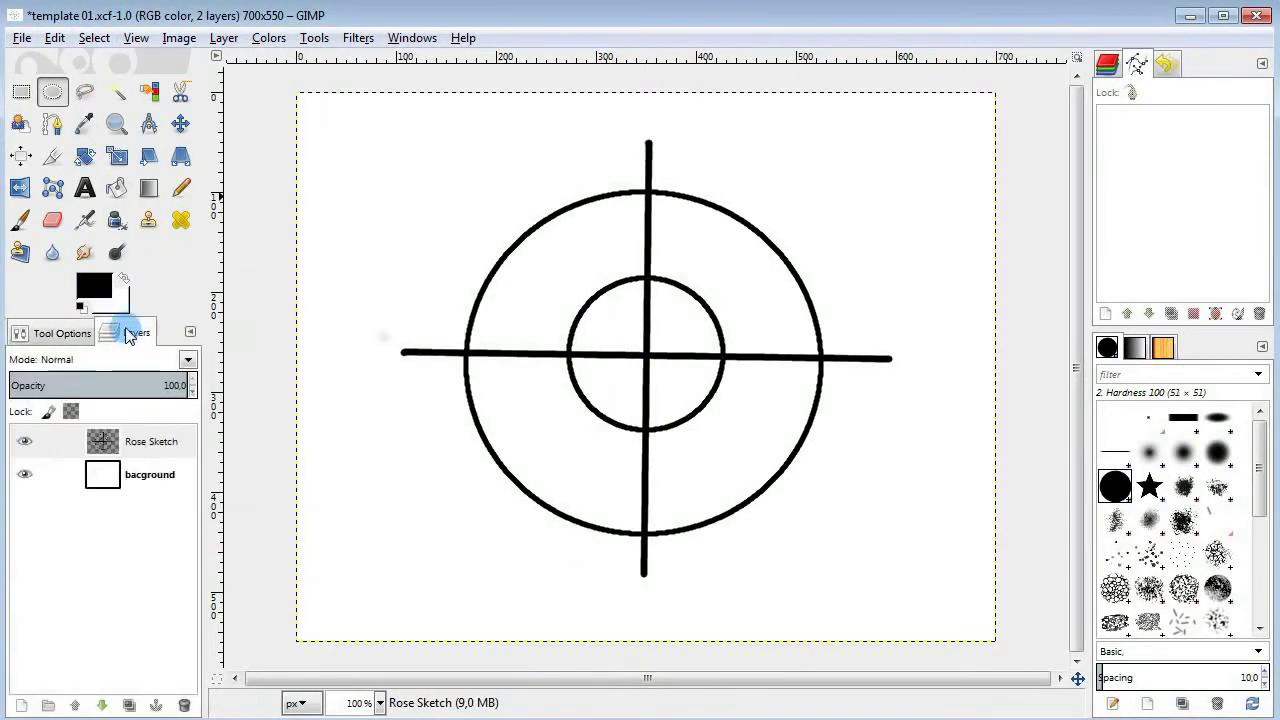
{"action": "left_click", "coordinate": [70, 635]}
{"action": "left_click", "coordinate": [24, 706]}
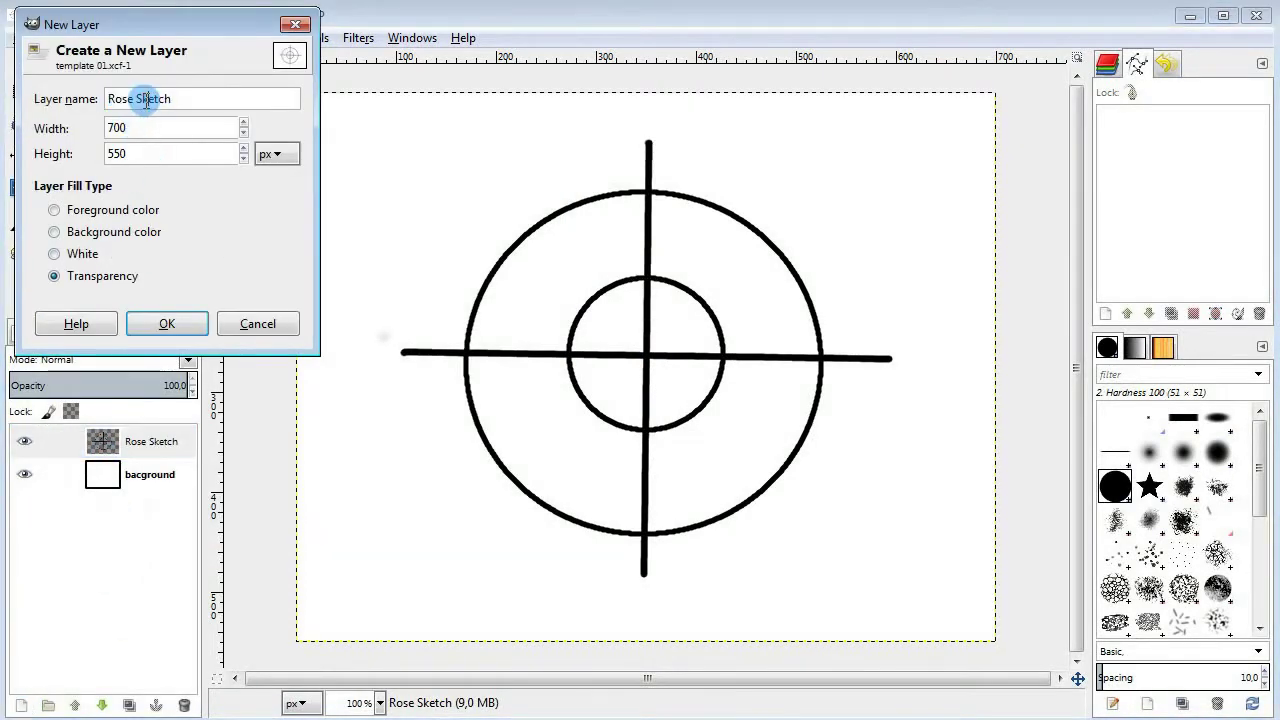
{"action": "key", "text": "Return"}
Step: Lower the Rose Sketch layer's opacity until the guides are light grey and make the Rose Shape layer active
{"action": "left_click", "coordinate": [150, 474]}
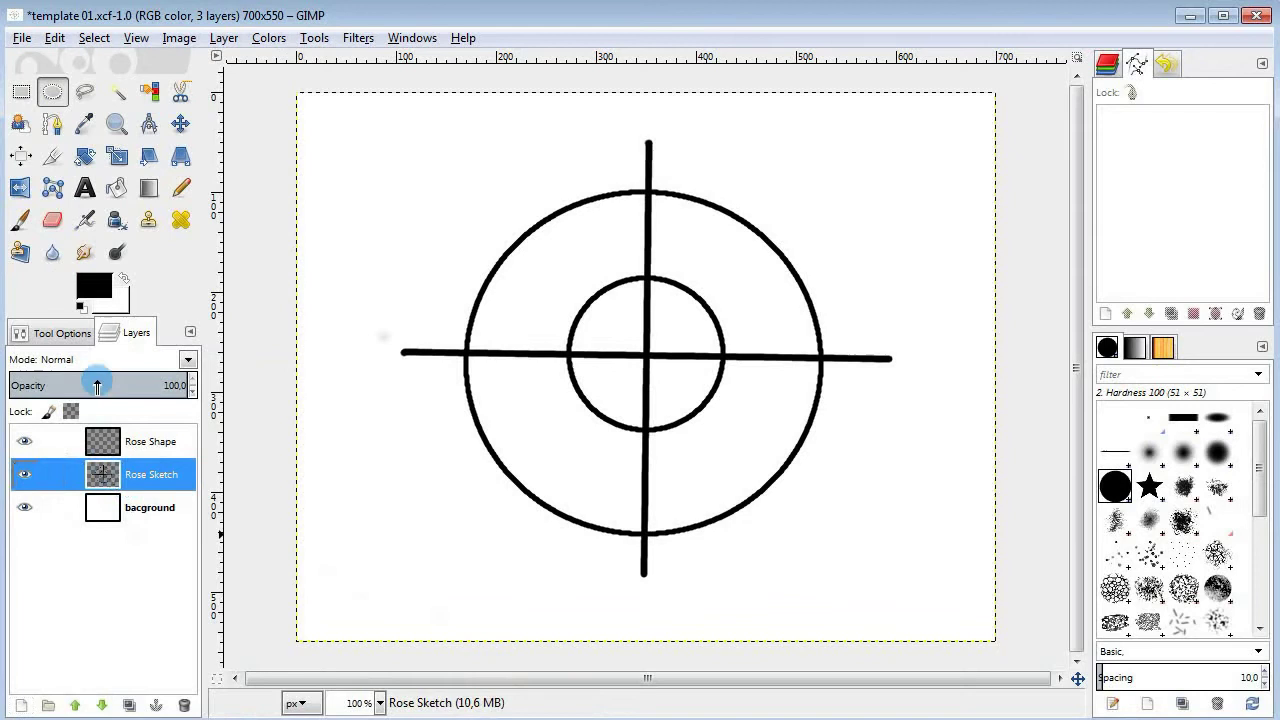
{"action": "mouse_move", "coordinate": [94, 385]}
{"action": "left_mouse_down"}
{"action": "mouse_move", "coordinate": [29, 385]}
{"action": "mouse_move", "coordinate": [45, 385]}
{"action": "left_mouse_up"}
{"action": "left_click", "coordinate": [150, 441]}
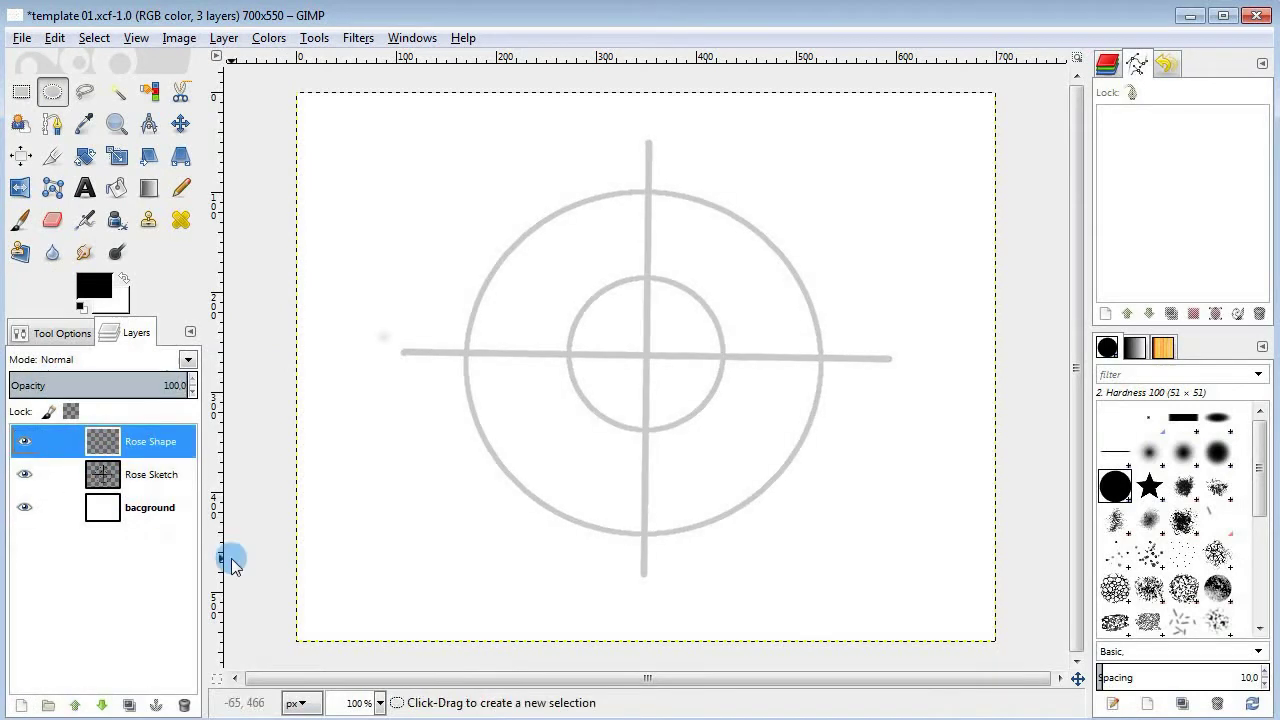
Step: Paint a black spiral rosebud inside the small guide circle using the Paintbrush at size 5 with Smooth stroke enabled
{"action": "left_click", "coordinate": [20, 219]}
{"action": "left_click", "coordinate": [380, 703]}
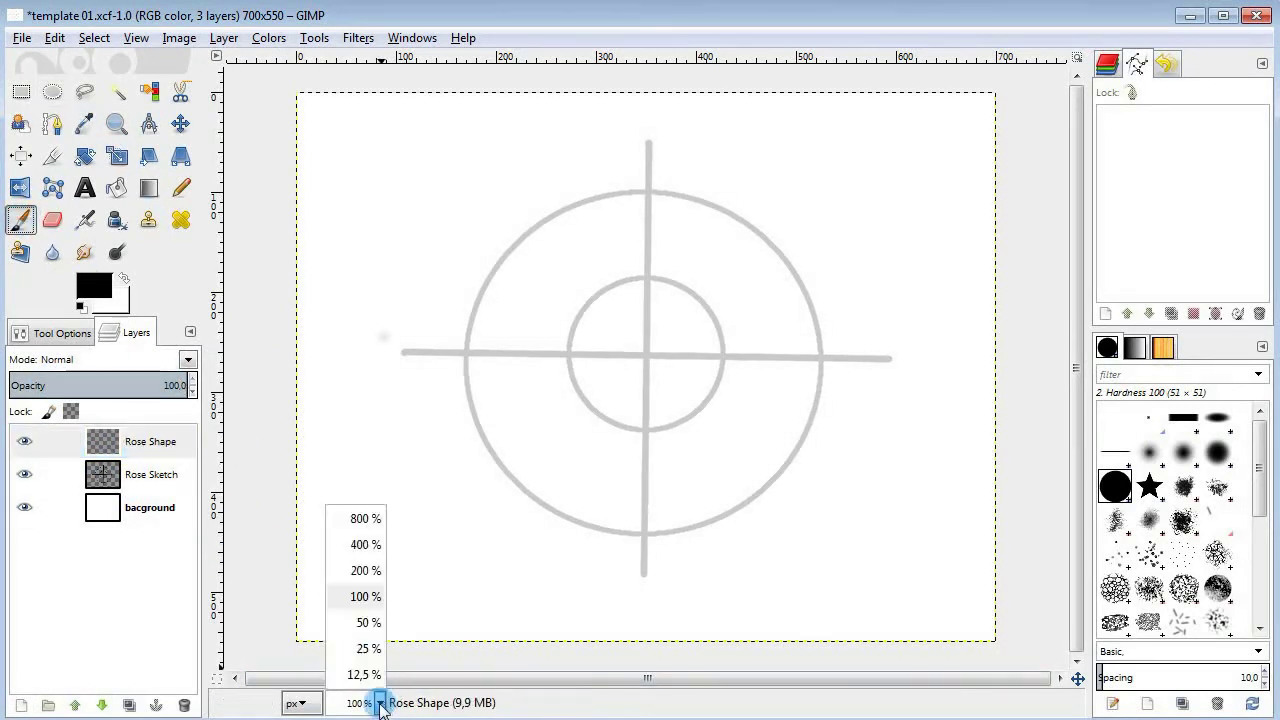
{"action": "left_click", "coordinate": [357, 568]}
{"action": "left_click_drag", "start_coordinate": [1078, 432], "coordinate": [1078, 415]}
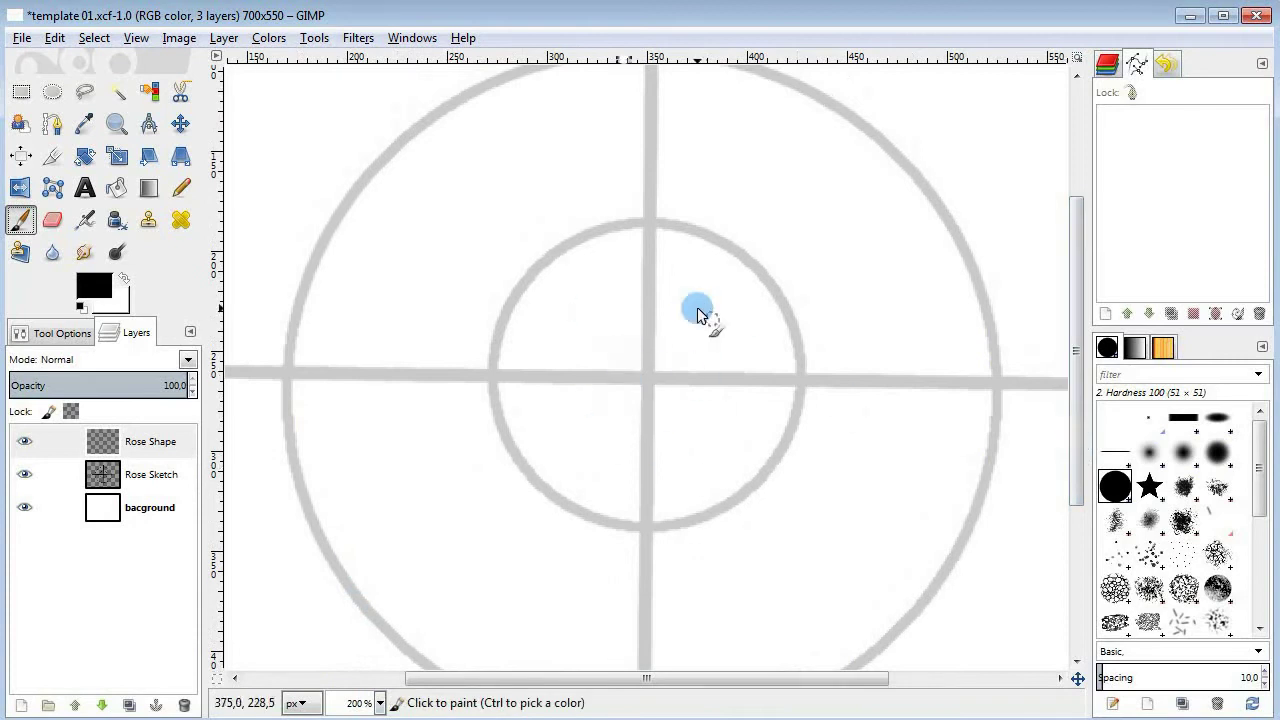
{"action": "left_click", "coordinate": [58, 334]}
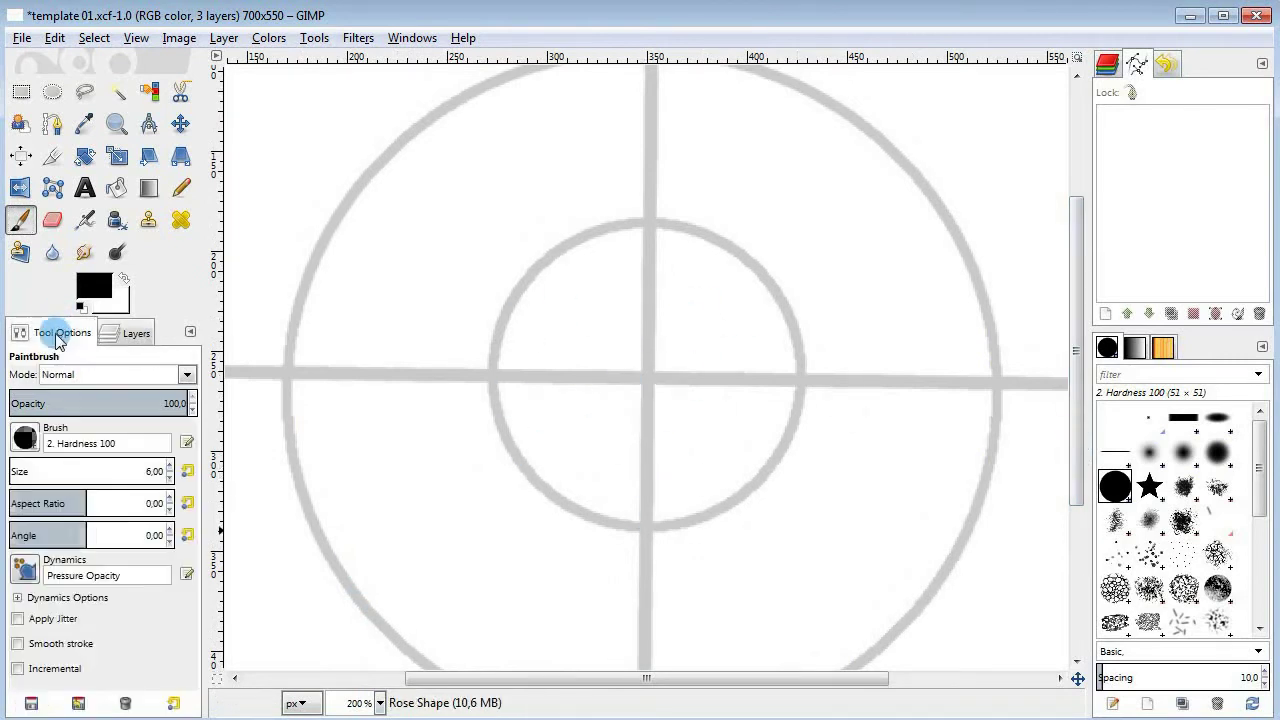
{"action": "left_click", "coordinate": [17, 644]}
{"action": "scroll", "coordinate": [189, 620], "scroll_direction": "down", "scroll_amount": 2}
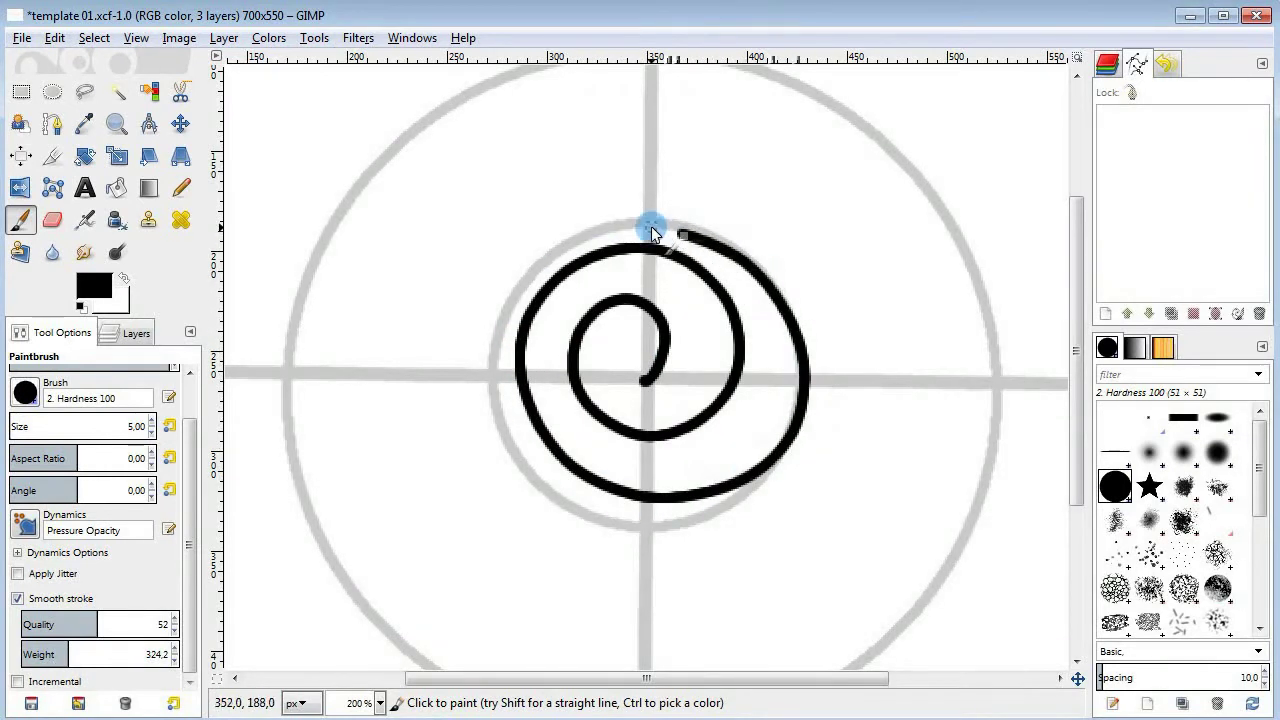
Step: Draw a curved path for the left inner petal, running from the bud's top around to its bottom edge
{"action": "left_click", "coordinate": [50, 126]}
{"action": "left_click", "coordinate": [584, 240]}
{"action": "left_click_drag", "start_coordinate": [441, 318], "coordinate": [434, 219]}
{"action": "left_click_drag", "start_coordinate": [441, 419], "coordinate": [437, 535]}
{"action": "left_click_drag", "start_coordinate": [598, 483], "coordinate": [668, 498]}
{"action": "left_click_drag", "start_coordinate": [584, 240], "coordinate": [644, 222]}
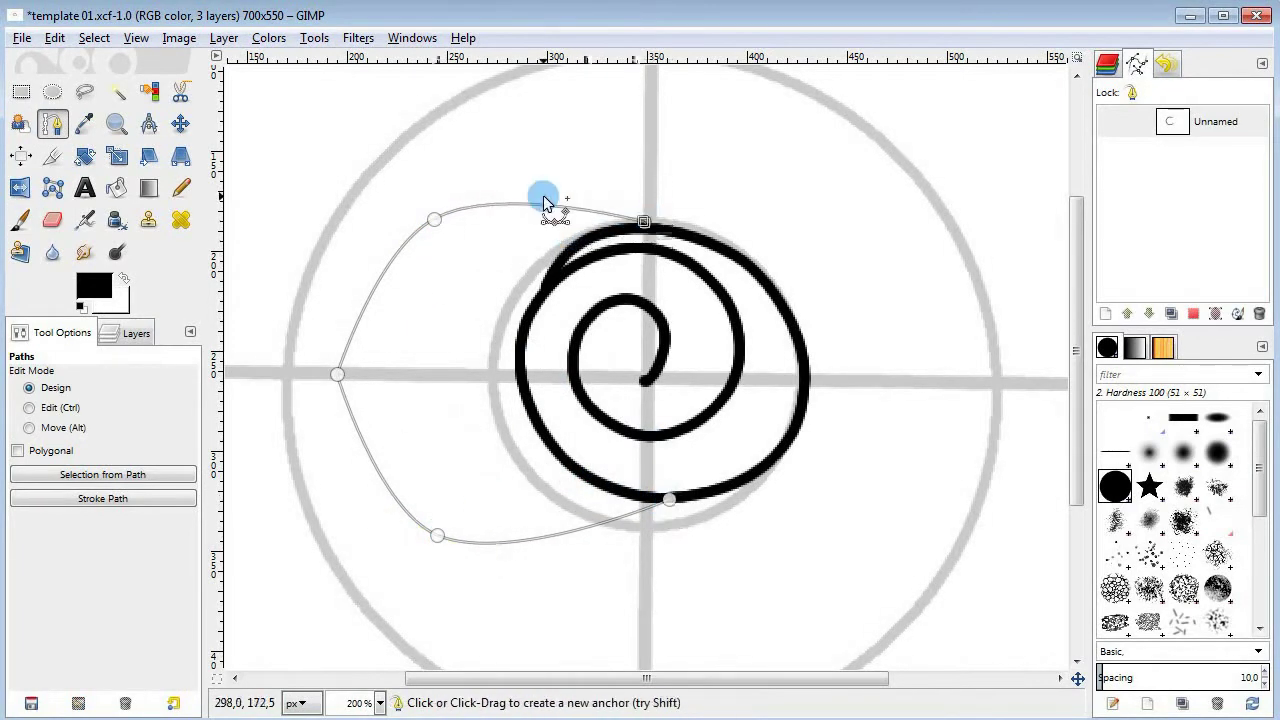
Step: Refine the left inner petal's path by adding and moving anchors to form a wavy upper edge and a pointed tip
{"action": "left_click_drag", "start_coordinate": [434, 219], "coordinate": [452, 186]}
{"action": "left_click_drag", "start_coordinate": [381, 264], "coordinate": [400, 311]}
{"action": "left_click_drag", "start_coordinate": [337, 374], "coordinate": [328, 358]}
{"action": "left_click_drag", "start_coordinate": [400, 311], "coordinate": [403, 302]}
{"action": "left_click_drag", "start_coordinate": [437, 535], "coordinate": [446, 544]}
{"action": "left_click_drag", "start_coordinate": [516, 571], "coordinate": [555, 585]}
{"action": "left_click_drag", "start_coordinate": [452, 186], "coordinate": [463, 179]}
{"action": "left_click_drag", "start_coordinate": [403, 302], "coordinate": [401, 293]}
{"action": "left_click_drag", "start_coordinate": [463, 179], "coordinate": [432, 193]}
{"action": "left_click_drag", "start_coordinate": [460, 180], "coordinate": [468, 176]}
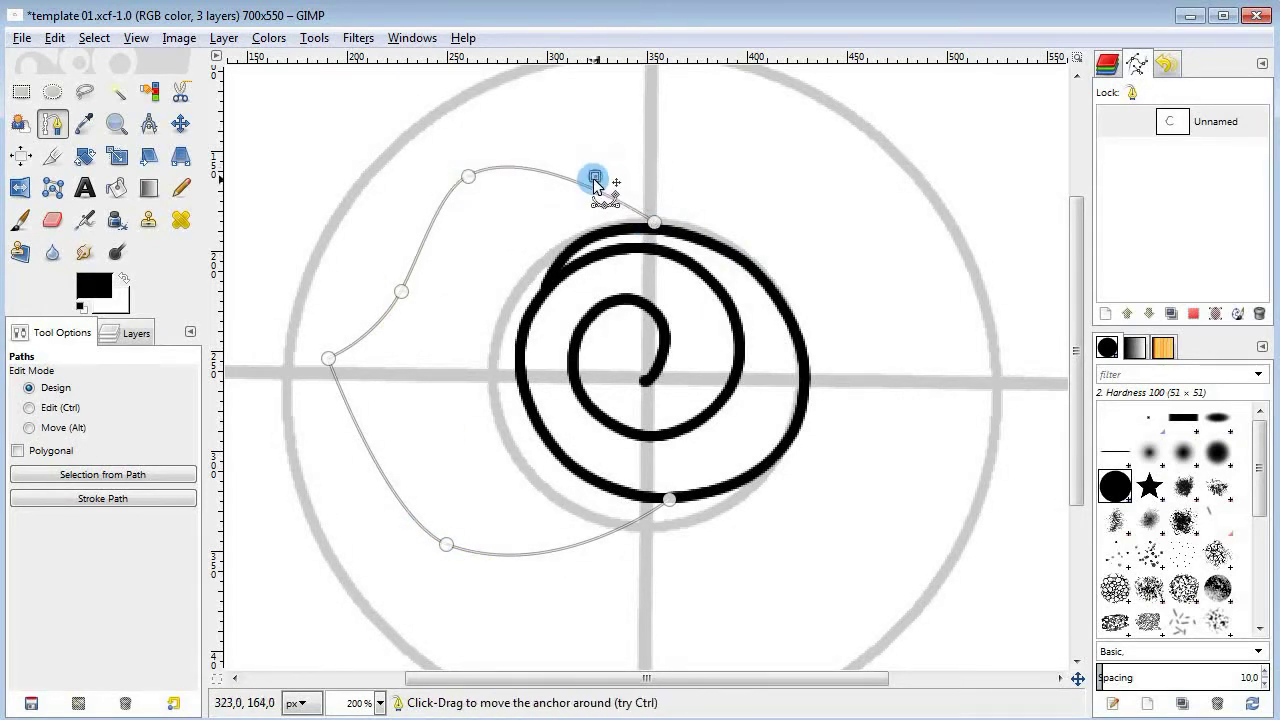
Step: Add a right inner petal to the path with a tip near the large guide circle and curved upper and lower edges
{"action": "left_click", "coordinate": [963, 385]}
{"action": "left_click", "coordinate": [617, 554]}
{"action": "left_click_drag", "start_coordinate": [617, 554], "coordinate": [590, 541]}
{"action": "left_click_drag", "start_coordinate": [785, 462], "coordinate": [823, 537]}
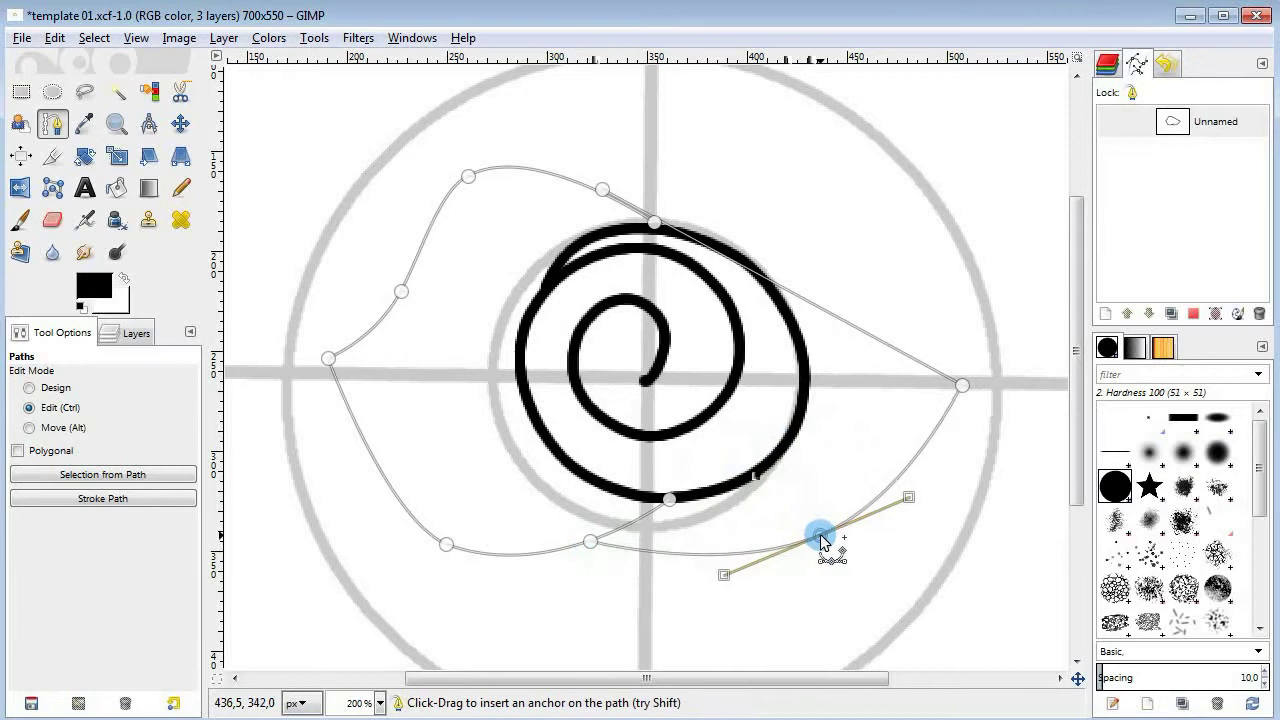
{"action": "left_click_drag", "start_coordinate": [798, 298], "coordinate": [799, 195]}
{"action": "left_click_drag", "start_coordinate": [889, 279], "coordinate": [902, 342]}
Step: Fine-tune the right inner petal by moving its tip, edge anchors and the end points that meet the left petal
{"action": "left_click_drag", "start_coordinate": [962, 386], "coordinate": [974, 412]}
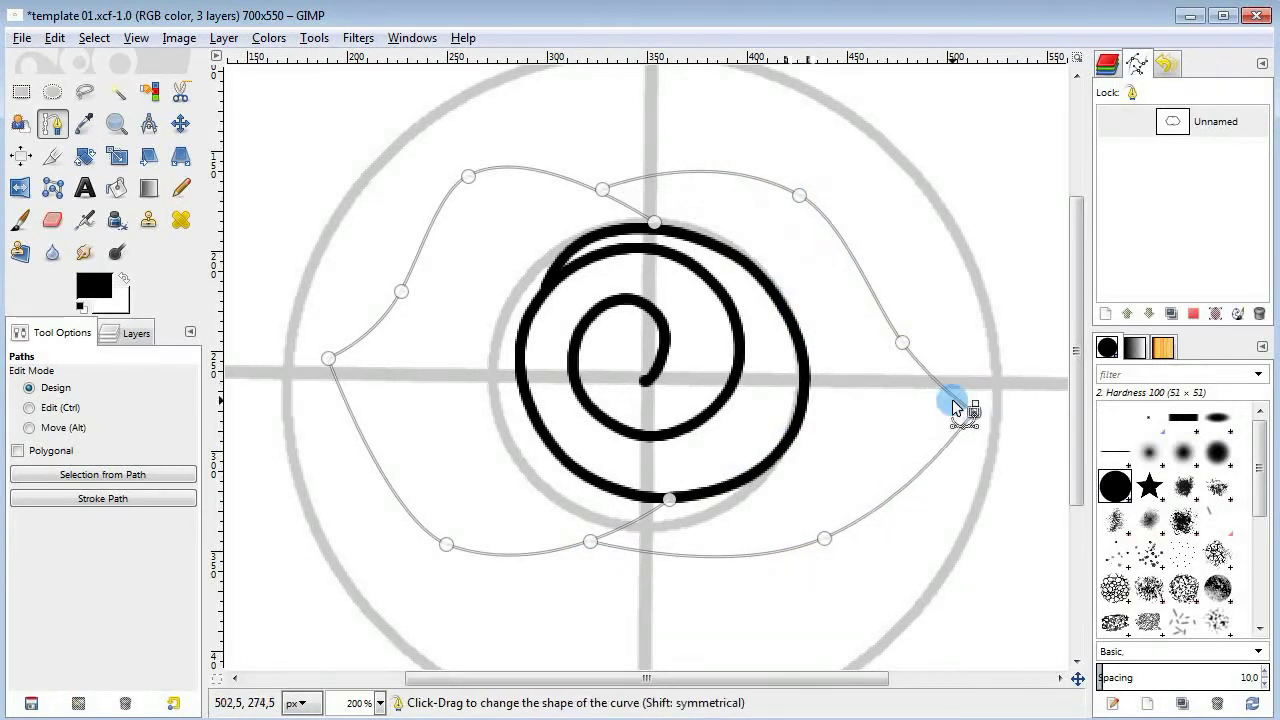
{"action": "left_click_drag", "start_coordinate": [824, 538], "coordinate": [826, 554]}
{"action": "left_click_drag", "start_coordinate": [590, 541], "coordinate": [612, 531]}
{"action": "left_click_drag", "start_coordinate": [602, 189], "coordinate": [617, 199]}
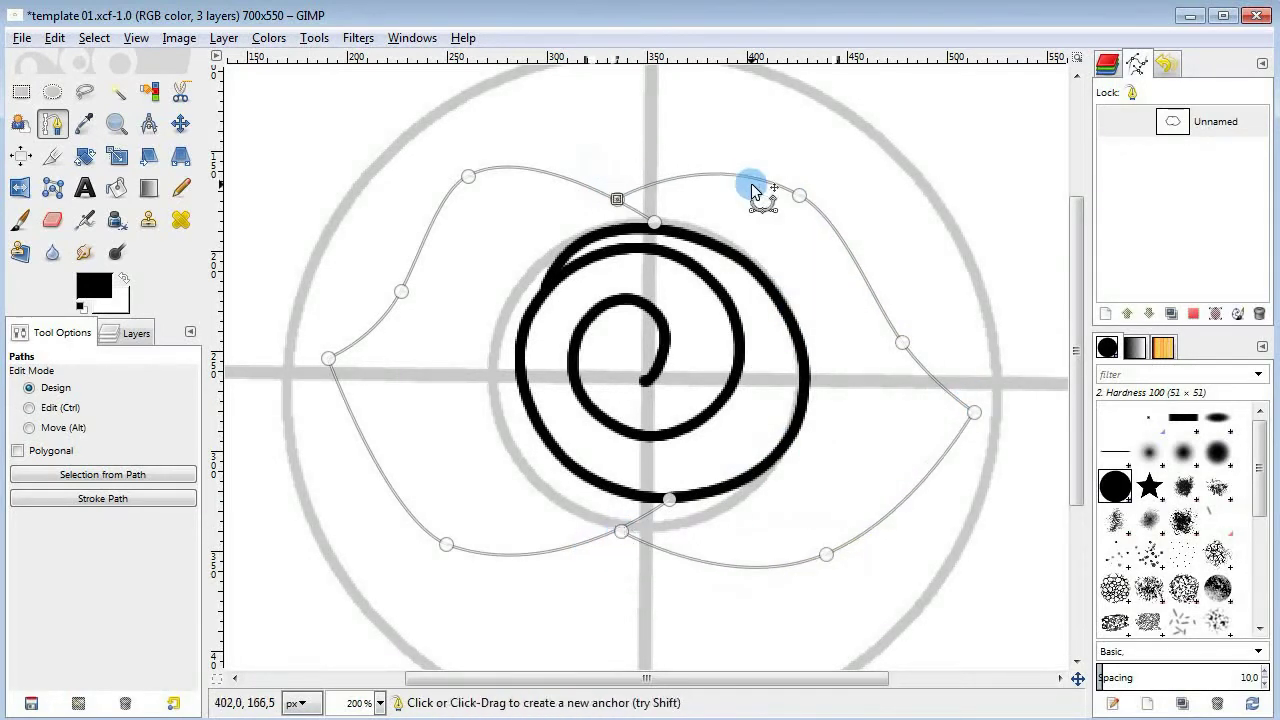
{"action": "left_click_drag", "start_coordinate": [799, 195], "coordinate": [797, 177]}
Step: Add a top outer petal to the path, peaking on the vertical guide and with both sides curved outward
{"action": "left_click_drag", "start_coordinate": [1078, 340], "coordinate": [1081, 268]}
{"action": "left_click", "coordinate": [850, 380]}
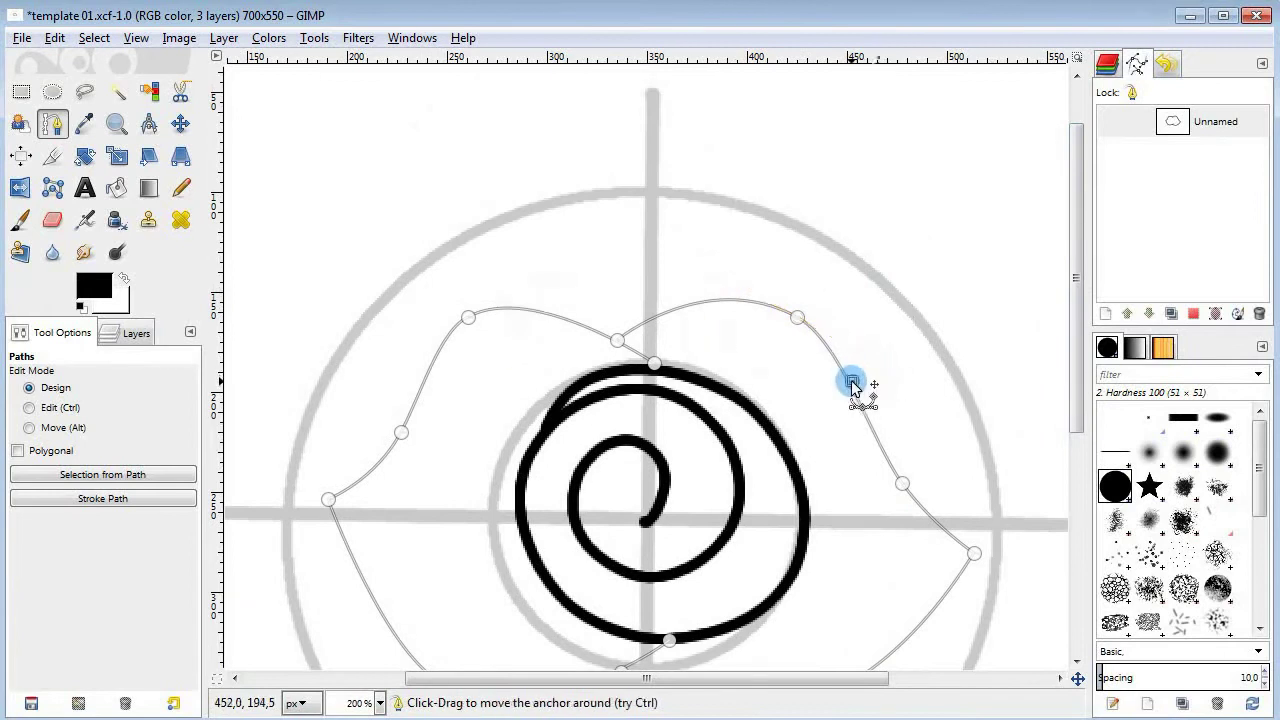
{"action": "left_click", "coordinate": [649, 129]}
{"action": "left_click", "coordinate": [441, 345]}
{"action": "left_click_drag", "start_coordinate": [545, 237], "coordinate": [484, 222]}
{"action": "left_click_drag", "start_coordinate": [736, 238], "coordinate": [814, 225]}
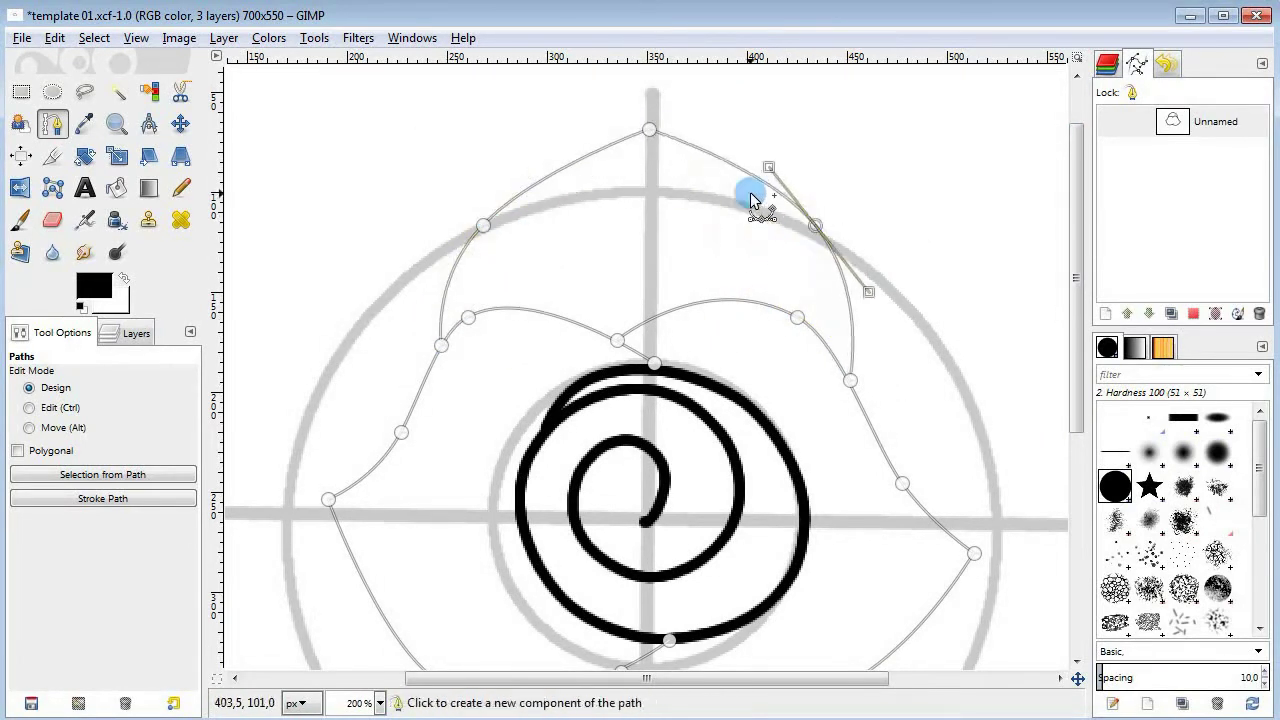
Step: Reshape the top outer petal's tip with an extra anchor on its right edge and a slightly raised peak
{"action": "left_click_drag", "start_coordinate": [719, 160], "coordinate": [710, 182]}
{"action": "left_click_drag", "start_coordinate": [649, 129], "coordinate": [649, 120]}
{"action": "mouse_move", "coordinate": [710, 182]}
{"action": "left_mouse_down"}
{"action": "mouse_move", "coordinate": [696, 187]}
{"action": "mouse_move", "coordinate": [706, 172]}
{"action": "left_mouse_up"}
{"action": "left_click_drag", "start_coordinate": [649, 120], "coordinate": [638, 117]}
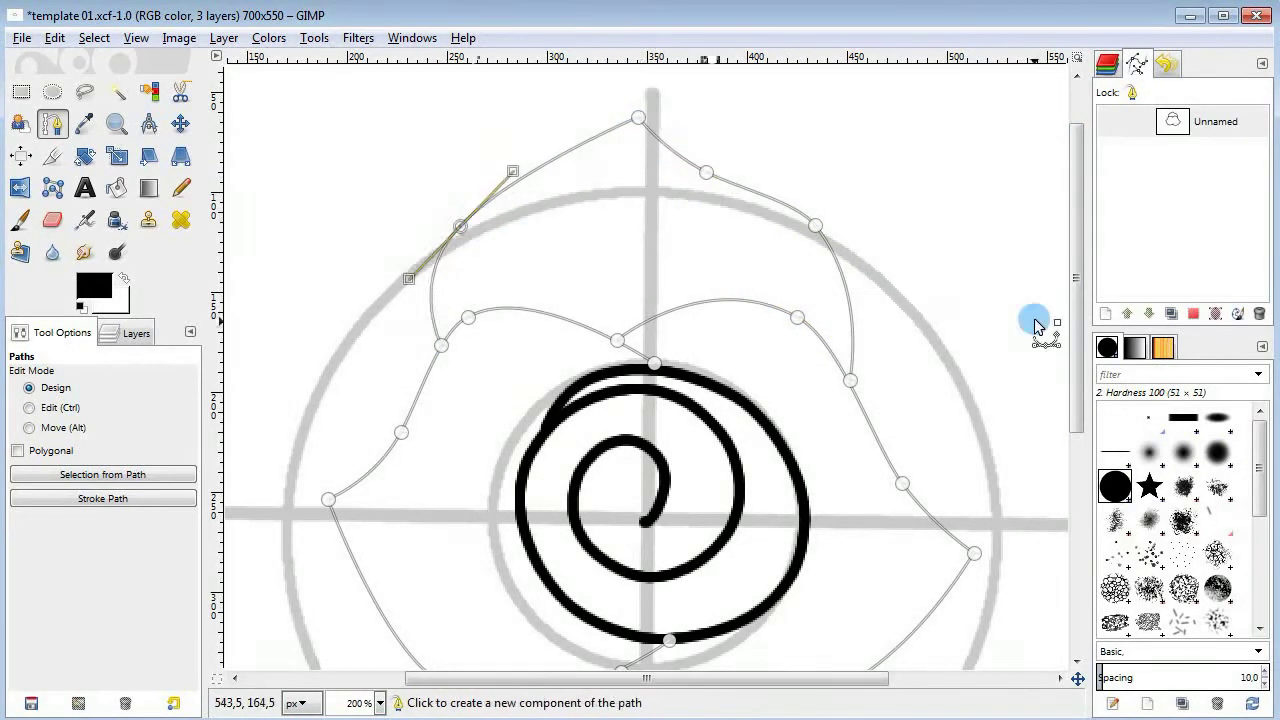
Step: Add a bottom outer petal to the path, pointing down on the vertical guide and with curved sides
{"action": "scroll", "coordinate": [1037, 323], "scroll_direction": "down", "scroll_amount": 5}
{"action": "left_click", "coordinate": [644, 565]}
{"action": "left_click", "coordinate": [840, 365]}
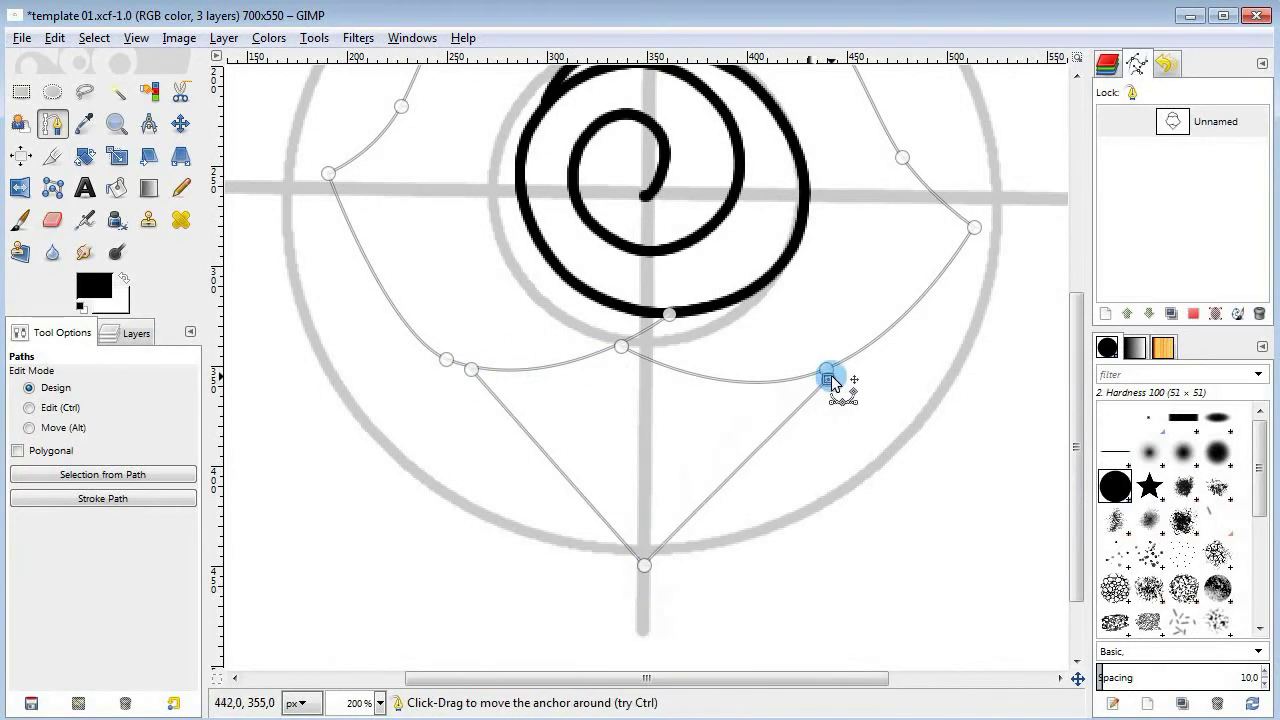
{"action": "left_click", "coordinate": [521, 481], "text": "ctrl"}
{"action": "left_click", "coordinate": [818, 459], "text": "ctrl"}
{"action": "left_click", "coordinate": [707, 509], "text": "ctrl"}
Step: Add a right outer petal between the top and bottom petals, with its tip beyond the large circle and curved edges
{"action": "left_click_drag", "start_coordinate": [1077, 395], "coordinate": [1083, 253]}
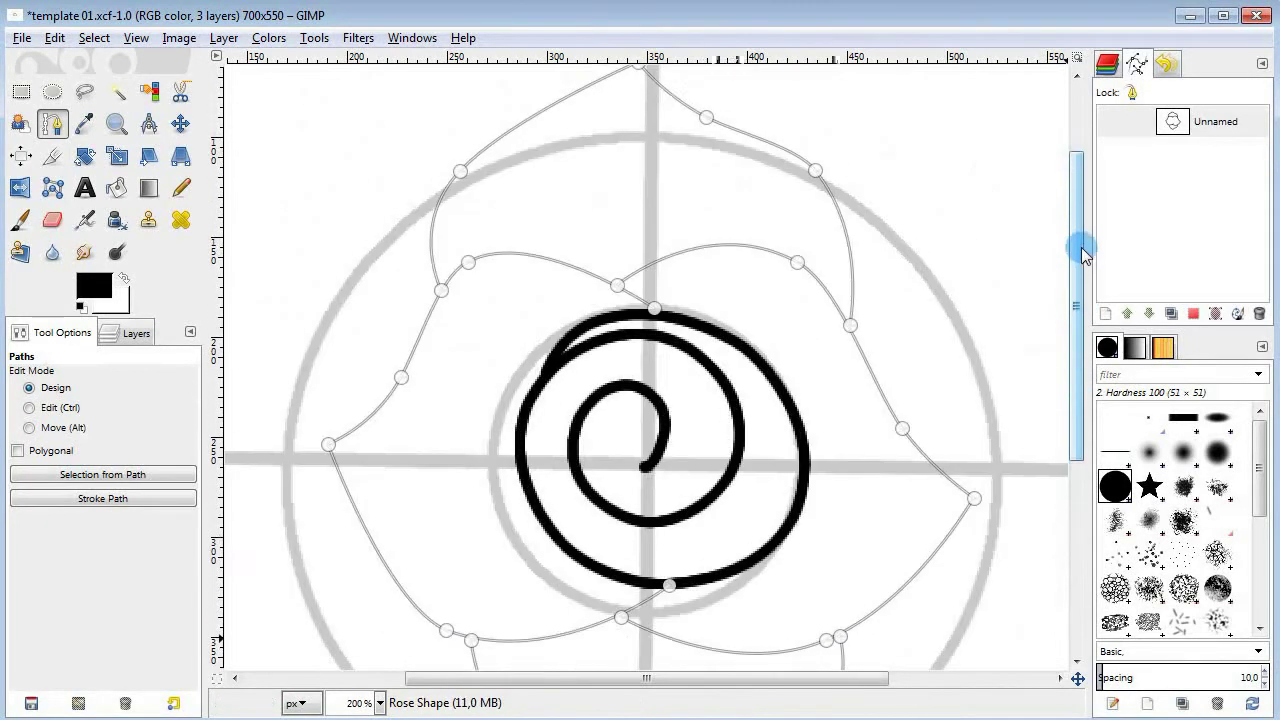
{"action": "left_click_drag", "start_coordinate": [818, 680], "coordinate": [933, 680]}
{"action": "left_click", "coordinate": [680, 236]}
{"action": "left_click", "coordinate": [887, 436]}
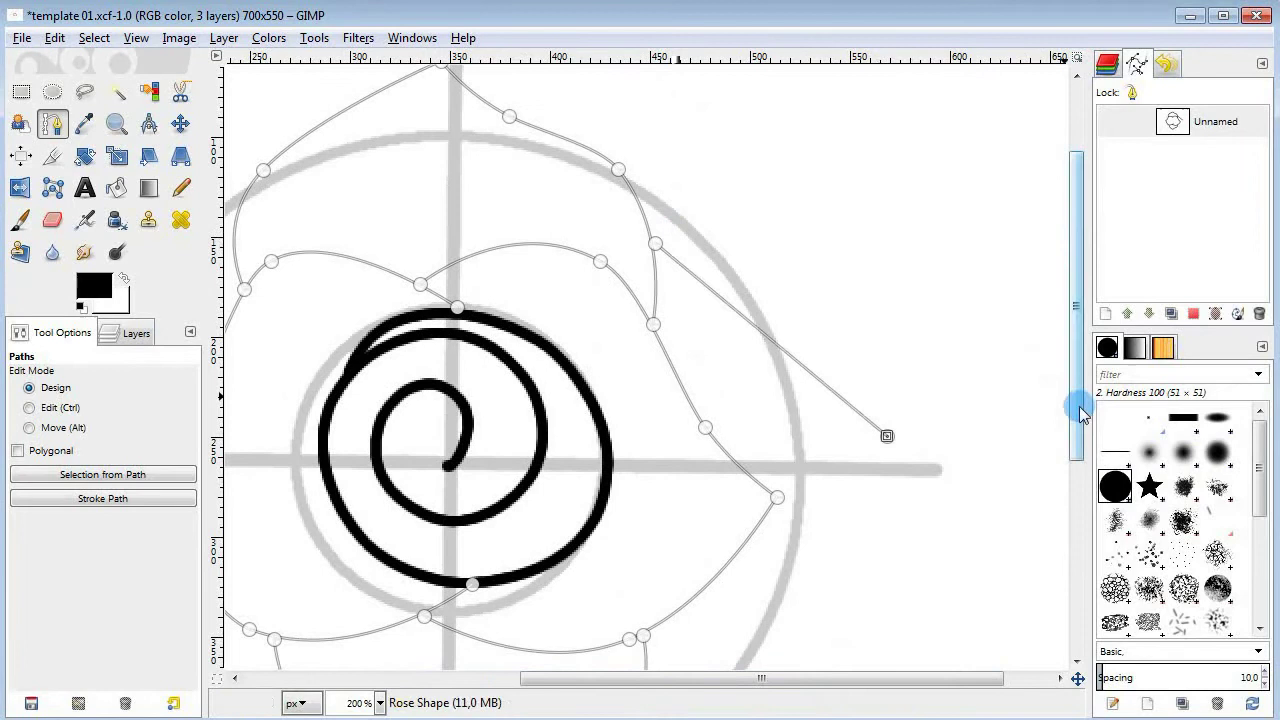
{"action": "left_click_drag", "start_coordinate": [1080, 408], "coordinate": [1080, 503]}
{"action": "left_click_drag", "start_coordinate": [772, 139], "coordinate": [778, 122]}
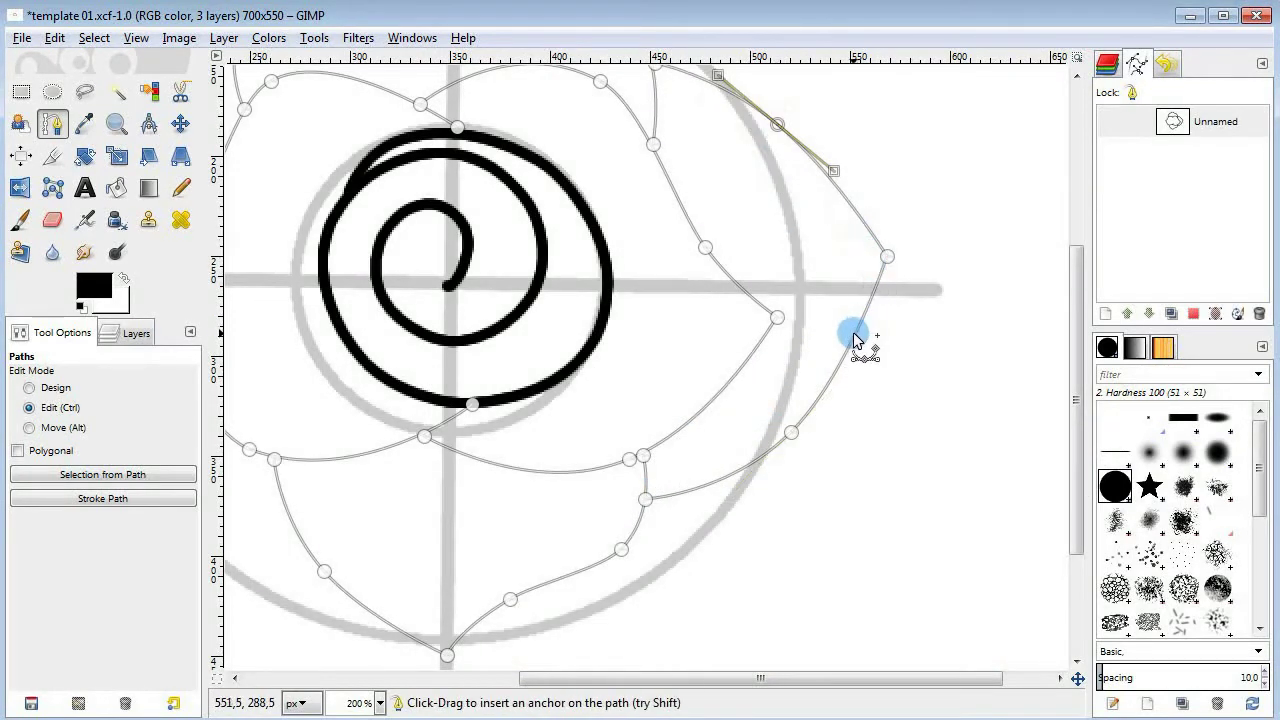
{"action": "left_click_drag", "start_coordinate": [853, 334], "coordinate": [841, 318]}
{"action": "left_click_drag", "start_coordinate": [887, 256], "coordinate": [884, 254]}
{"action": "left_click_drag", "start_coordinate": [645, 500], "coordinate": [645, 491]}
Step: Add a left outer petal between the bottom and top petals, with its tip beyond the large circle and curved edges
{"action": "left_click_drag", "start_coordinate": [816, 678], "coordinate": [558, 651]}
{"action": "left_click", "coordinate": [744, 536]}
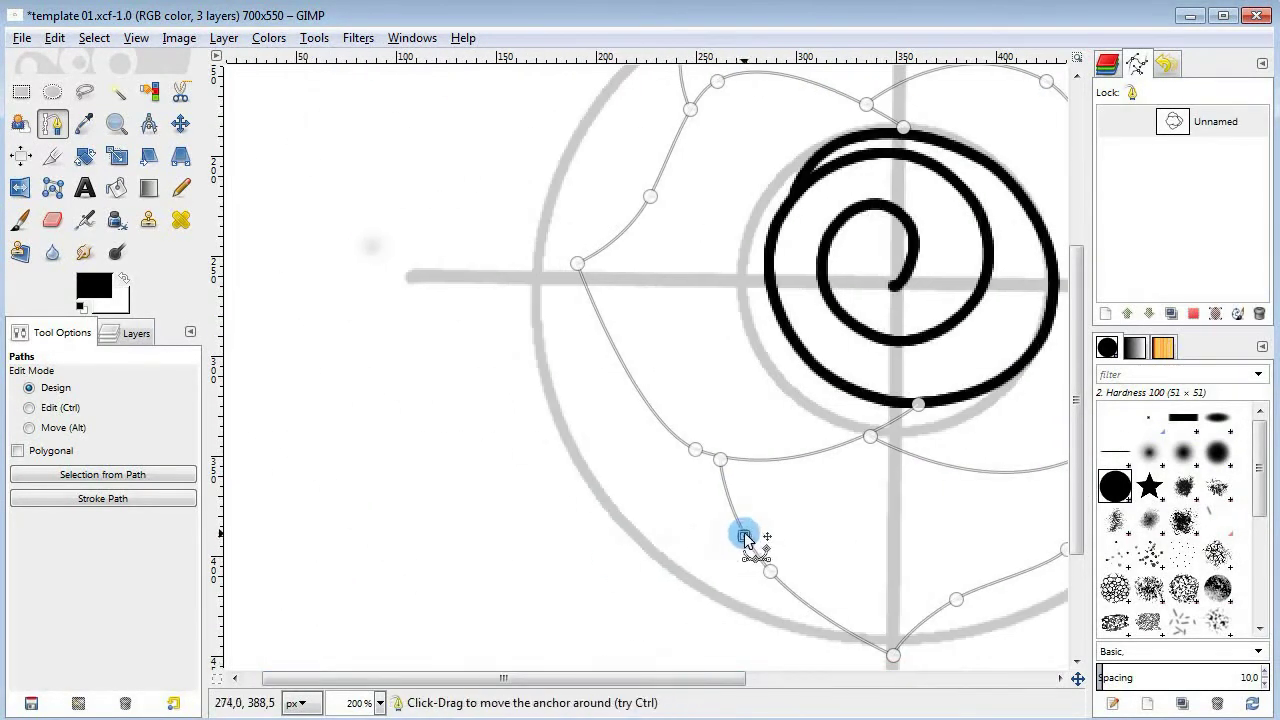
{"action": "left_click", "coordinate": [455, 339]}
{"action": "left_click", "coordinate": [603, 123]}
{"action": "left_click_drag", "start_coordinate": [1078, 338], "coordinate": [1078, 287]}
{"action": "left_click_drag", "start_coordinate": [604, 222], "coordinate": [679, 165]}
{"action": "left_click_drag", "start_coordinate": [566, 301], "coordinate": [524, 285]}
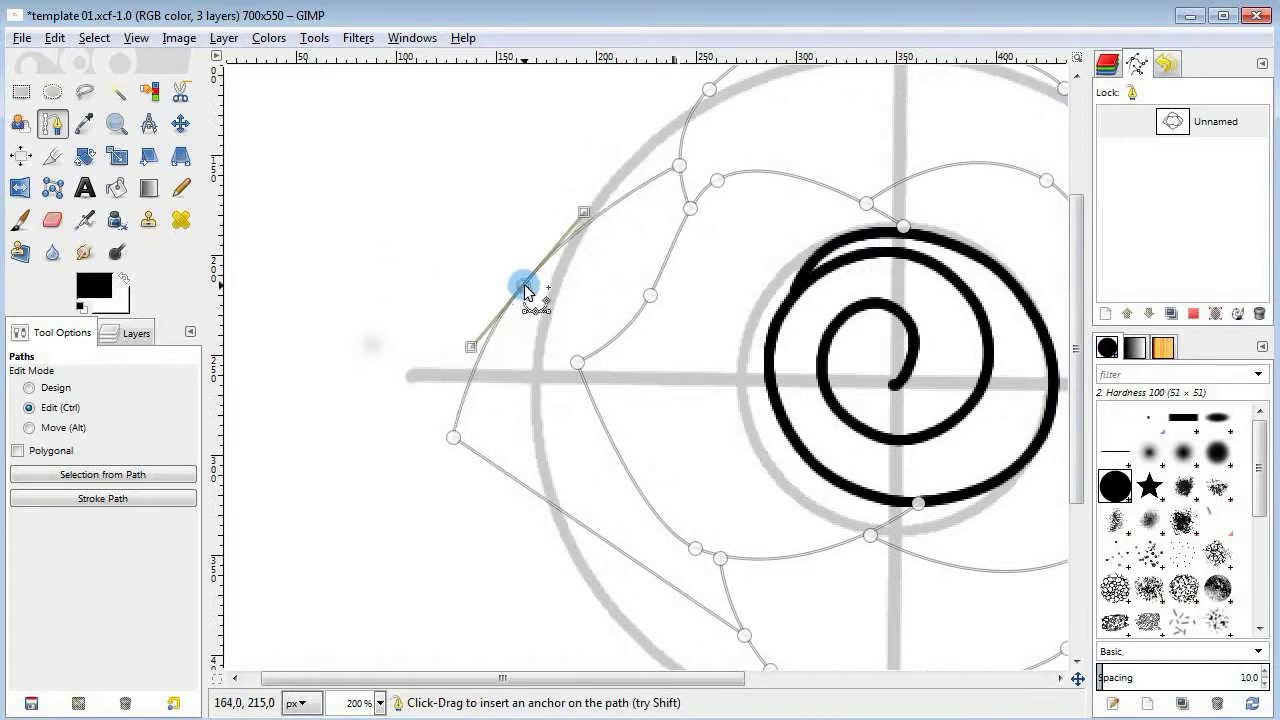
{"action": "left_click_drag", "start_coordinate": [598, 536], "coordinate": [577, 569]}
{"action": "left_click_drag", "start_coordinate": [488, 485], "coordinate": [520, 456]}
Step: Stroke the complete petal path on the Rose Shape layer with a solid black 5 px line
{"action": "left_click", "coordinate": [380, 703]}
{"action": "left_click", "coordinate": [363, 603]}
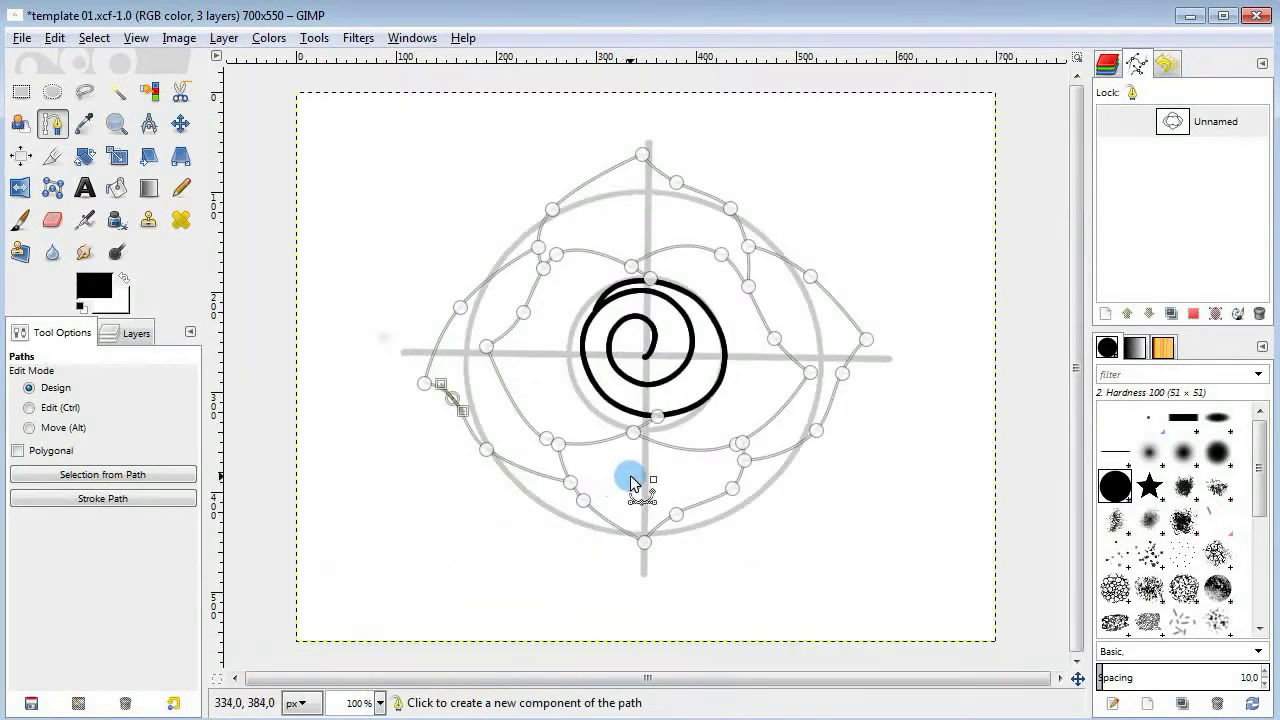
{"action": "left_click", "coordinate": [54, 37]}
{"action": "left_click", "coordinate": [101, 410]}
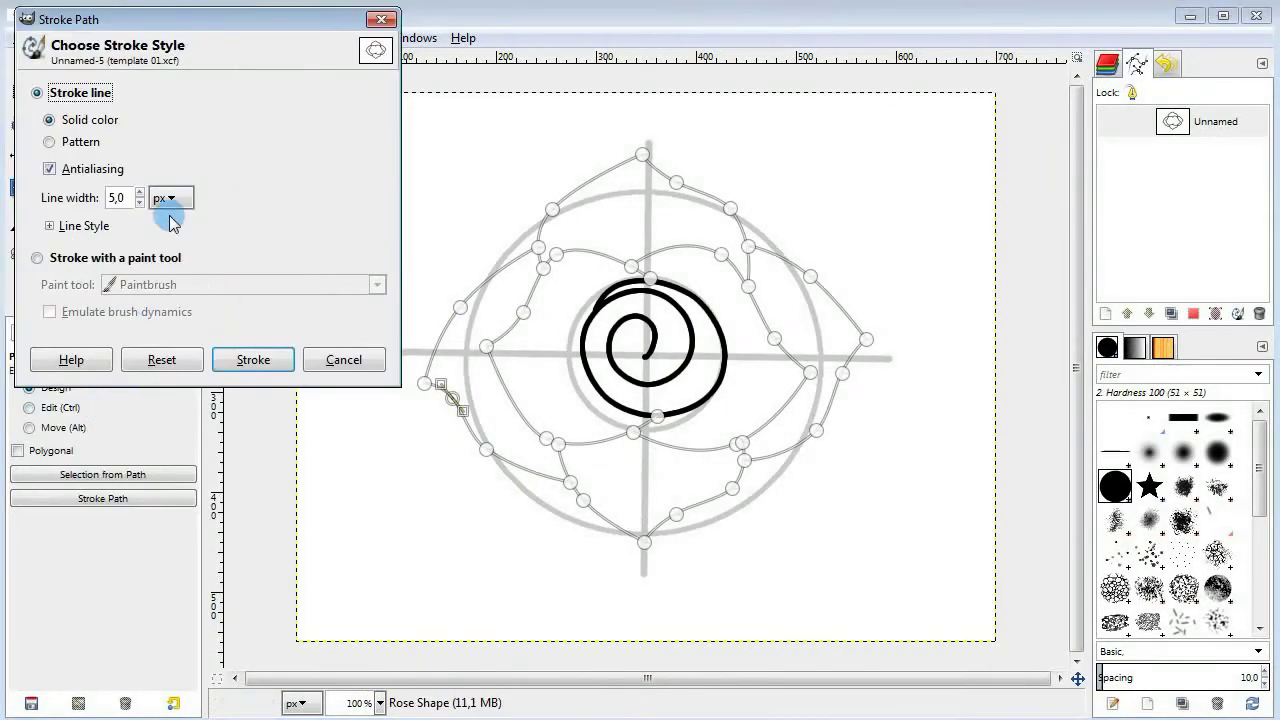
{"action": "left_click", "coordinate": [252, 359]}
Step: Draw a new pointed leaf path between the top and right outer petals, with its tip outward and both sides curved
{"action": "left_click", "coordinate": [378, 703]}
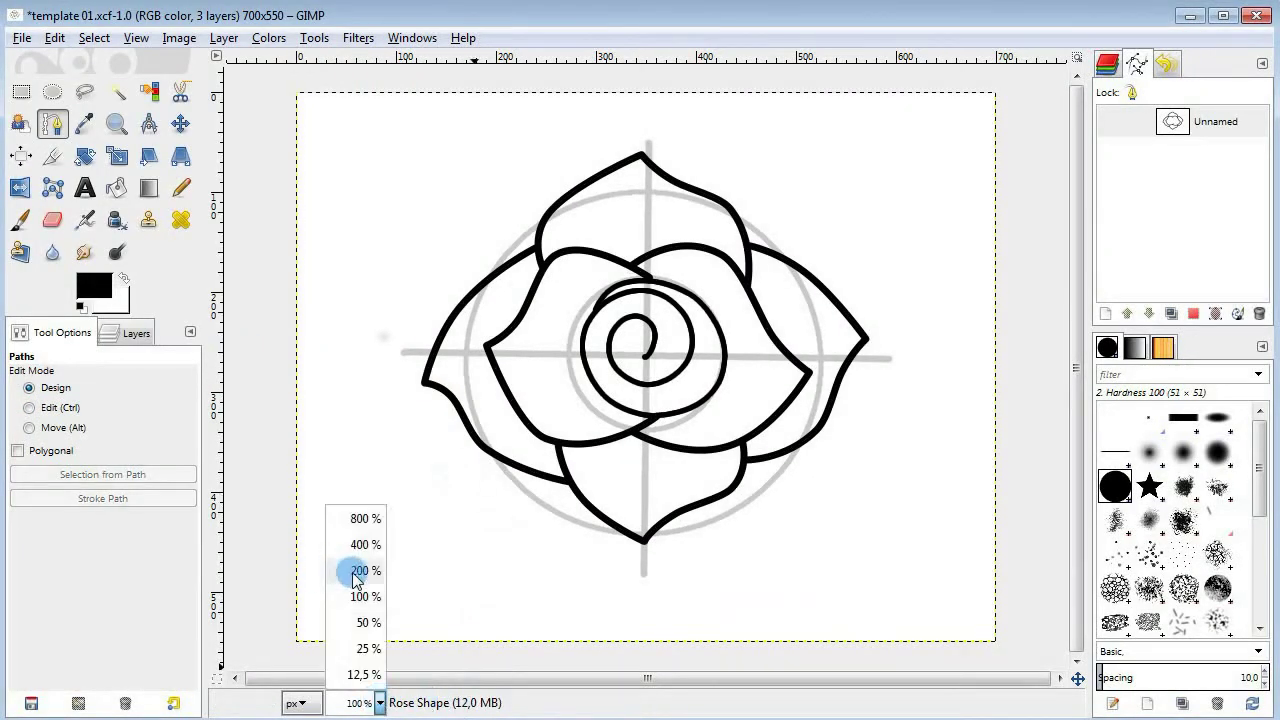
{"action": "left_click", "coordinate": [352, 572]}
{"action": "left_click_drag", "start_coordinate": [630, 678], "coordinate": [795, 678]}
{"action": "left_click_drag", "start_coordinate": [1076, 440], "coordinate": [1076, 306]}
{"action": "left_click_drag", "start_coordinate": [707, 426], "coordinate": [853, 156]}
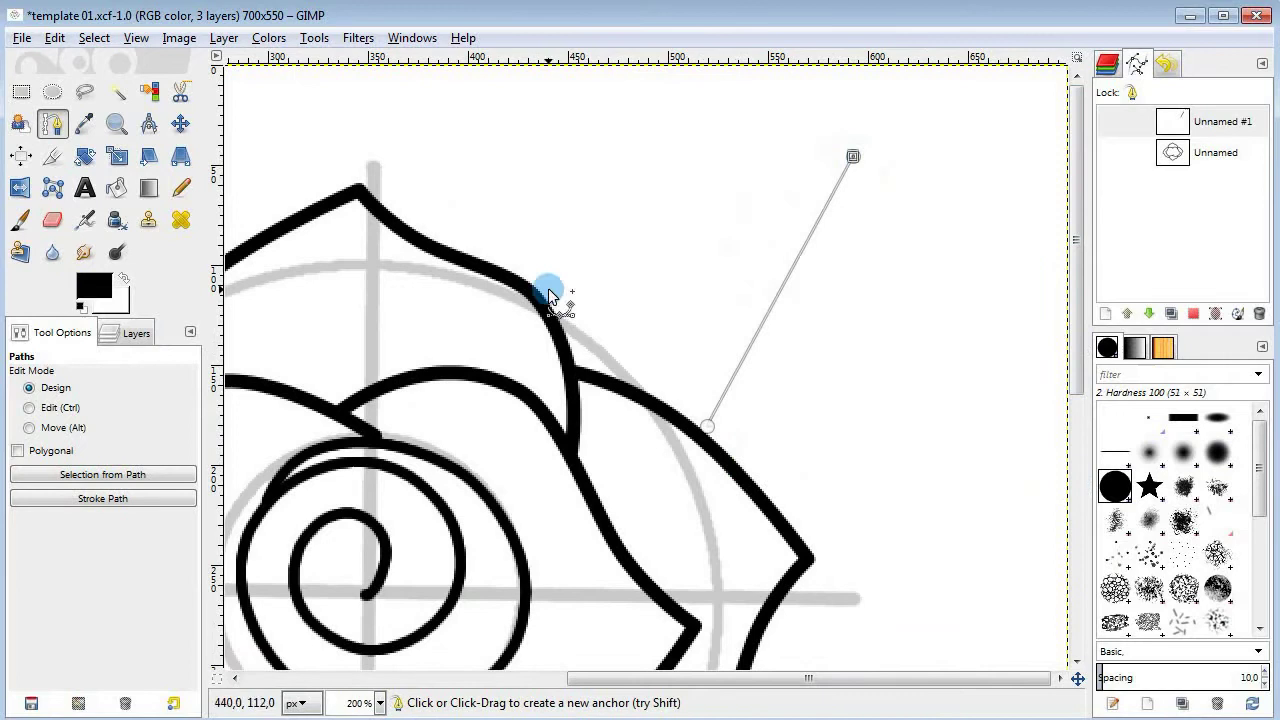
{"action": "left_click", "coordinate": [556, 323]}
{"action": "left_click_drag", "start_coordinate": [708, 426], "coordinate": [673, 416]}
{"action": "left_click_drag", "start_coordinate": [763, 287], "coordinate": [795, 310]}
{"action": "left_click_drag", "start_coordinate": [704, 240], "coordinate": [640, 196]}
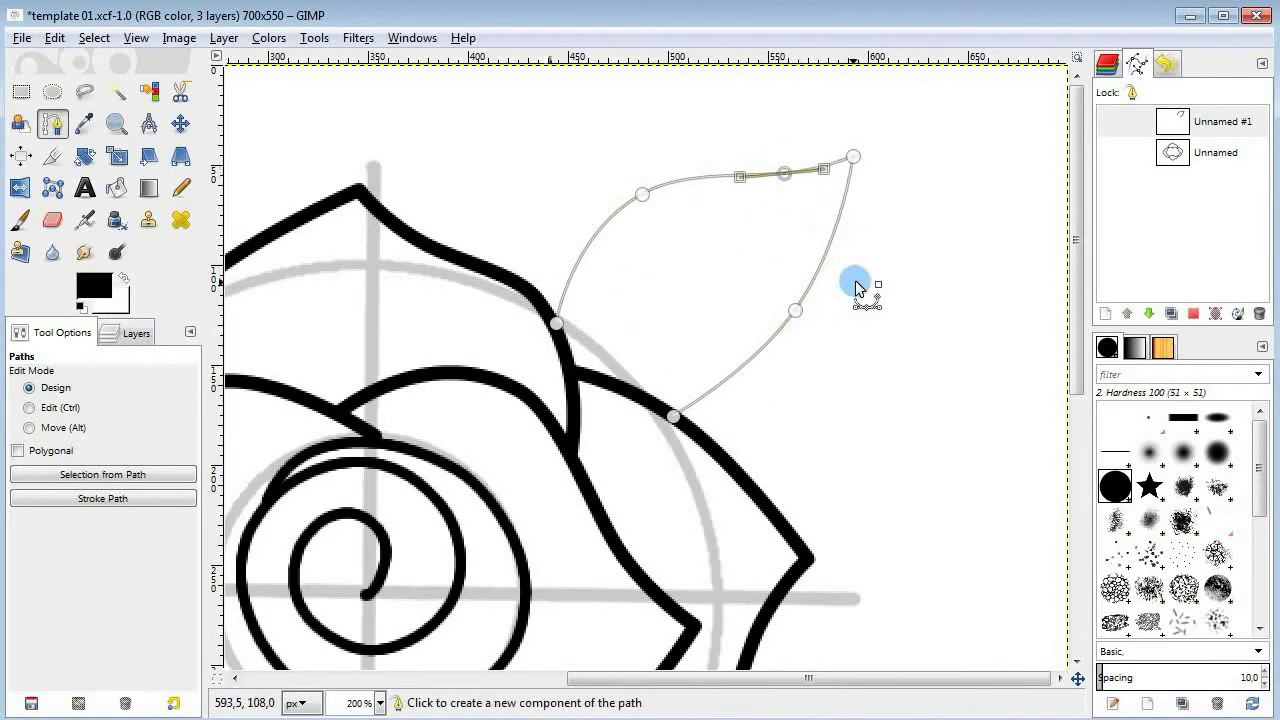
Step: Bulge the first leaf's lower side outward and draw a second curved, pointed leaf between the left and bottom outer petals
{"action": "left_click_drag", "start_coordinate": [795, 310], "coordinate": [834, 354]}
{"action": "left_click_drag", "start_coordinate": [1076, 238], "coordinate": [1076, 496]}
{"action": "left_click_drag", "start_coordinate": [808, 678], "coordinate": [487, 678]}
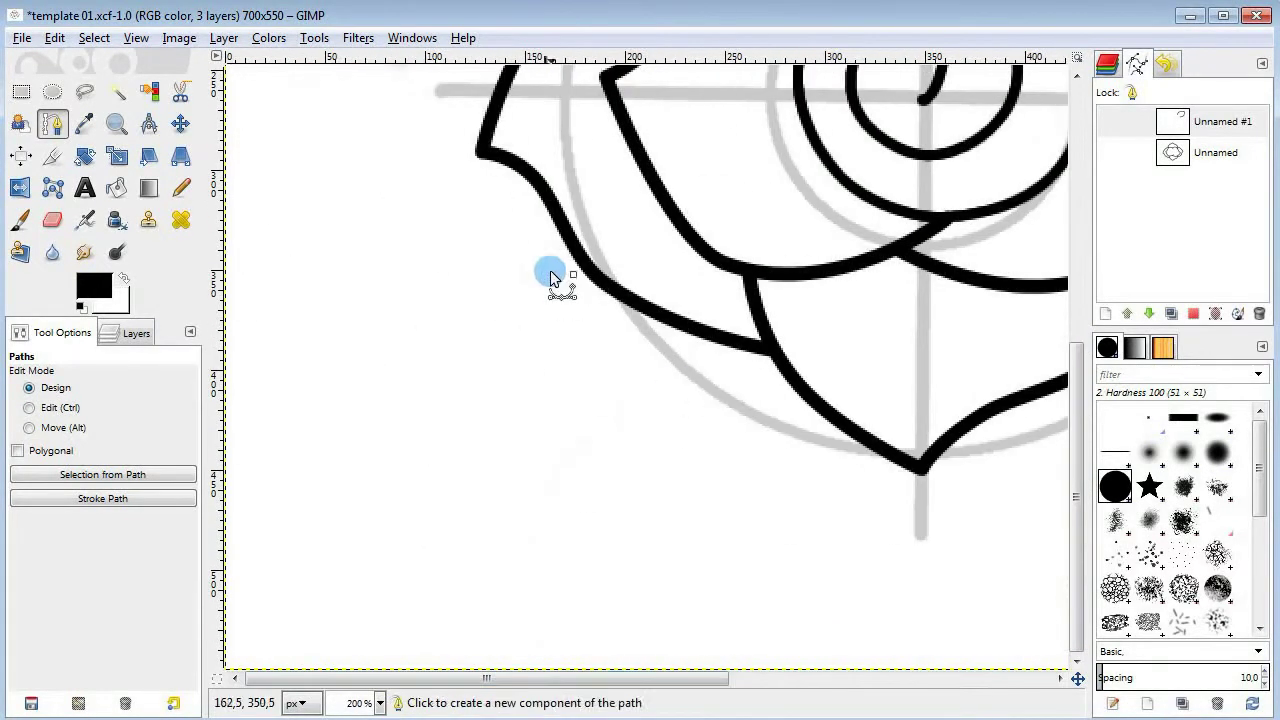
{"action": "left_click", "coordinate": [486, 563]}
{"action": "left_click", "coordinate": [811, 402]}
{"action": "left_click_drag", "start_coordinate": [649, 483], "coordinate": [671, 551]}
{"action": "left_click_drag", "start_coordinate": [522, 444], "coordinate": [425, 384]}
{"action": "left_click_drag", "start_coordinate": [486, 563], "coordinate": [438, 612]}
{"action": "left_click_drag", "start_coordinate": [426, 530], "coordinate": [452, 533]}
{"action": "left_click_drag", "start_coordinate": [671, 551], "coordinate": [677, 582]}
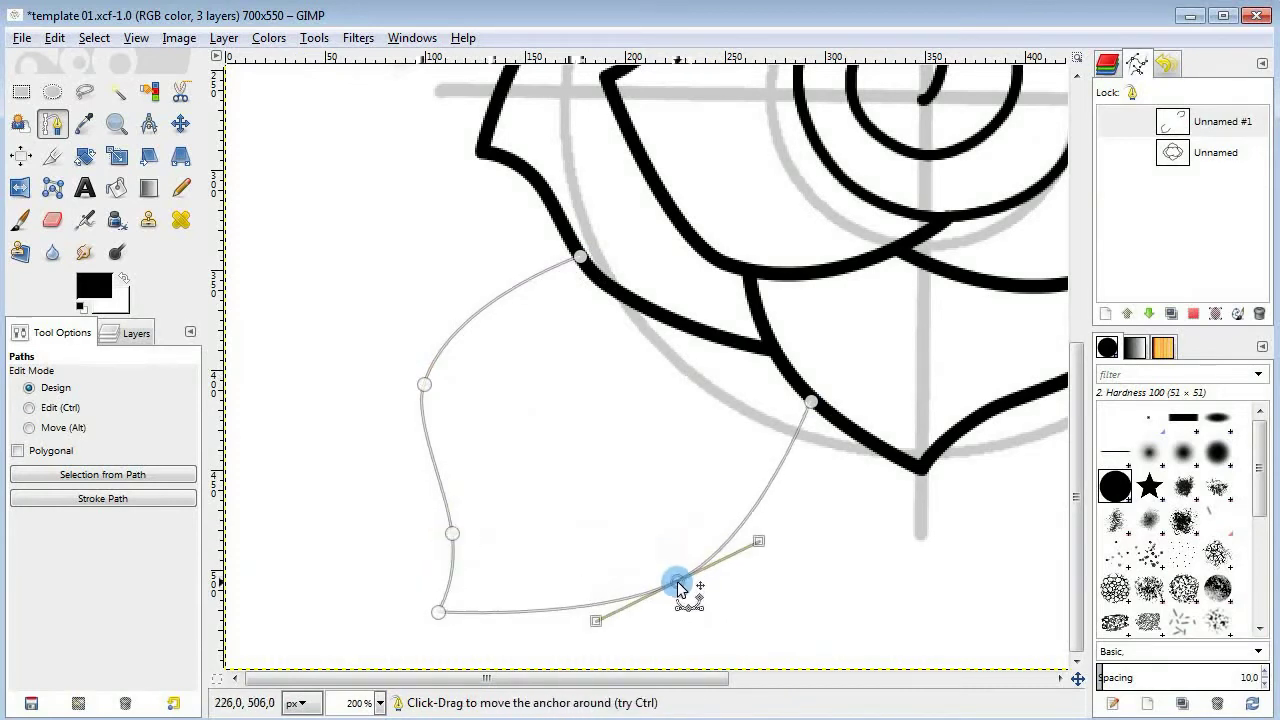
Step: Refine the lower-left leaf's outline at 100% zoom, pulling its tip and both curved sides slightly inward
{"action": "left_click", "coordinate": [380, 703]}
{"action": "left_click", "coordinate": [362, 596]}
{"action": "left_click_drag", "start_coordinate": [589, 508], "coordinate": [581, 497]}
{"action": "left_click_drag", "start_coordinate": [395, 499], "coordinate": [416, 493]}
{"action": "left_click_drag", "start_coordinate": [474, 435], "coordinate": [498, 456]}
{"action": "left_click_drag", "start_coordinate": [416, 493], "coordinate": [424, 499]}
{"action": "left_click_drag", "start_coordinate": [410, 574], "coordinate": [415, 555]}
{"action": "left_click_drag", "start_coordinate": [402, 613], "coordinate": [414, 603]}
{"action": "left_click_drag", "start_coordinate": [522, 598], "coordinate": [517, 582]}
{"action": "left_click_drag", "start_coordinate": [581, 497], "coordinate": [575, 492]}
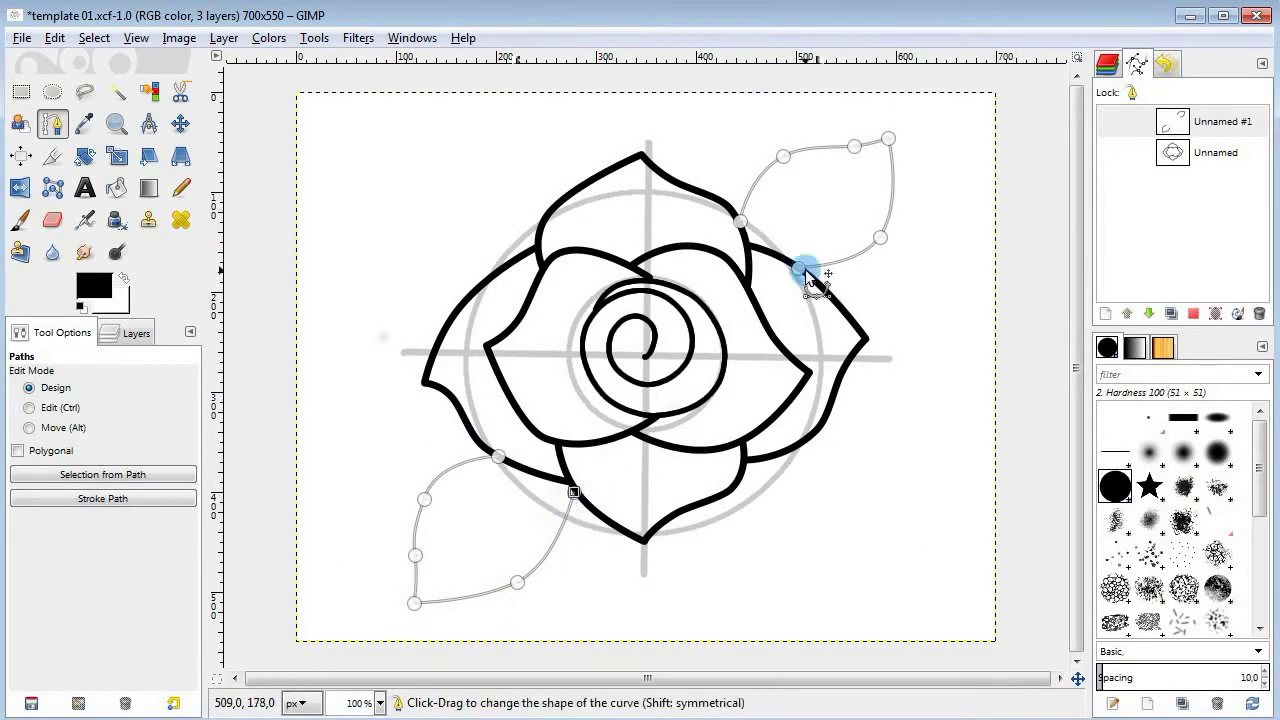
Step: Fine-tune the upper-right leaf's outline so that its ends meet the petal edges and its upper side curves evenly
{"action": "left_click_drag", "start_coordinate": [801, 269], "coordinate": [809, 275]}
{"action": "left_click_drag", "start_coordinate": [783, 157], "coordinate": [786, 166]}
{"action": "left_click_drag", "start_coordinate": [740, 221], "coordinate": [745, 235]}
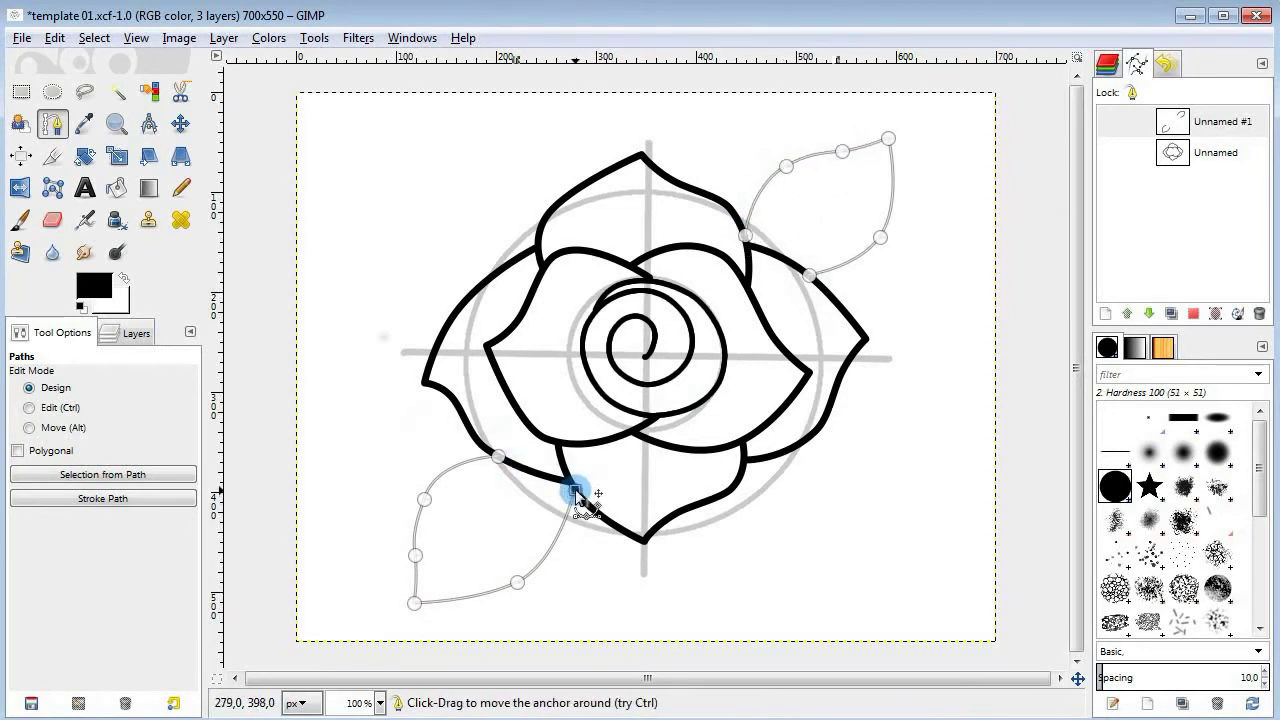
{"action": "left_click", "coordinate": [417, 556]}
Step: Stroke the two-leaf path on the Rose Shape layer with a solid black line
{"action": "left_click", "coordinate": [54, 37]}
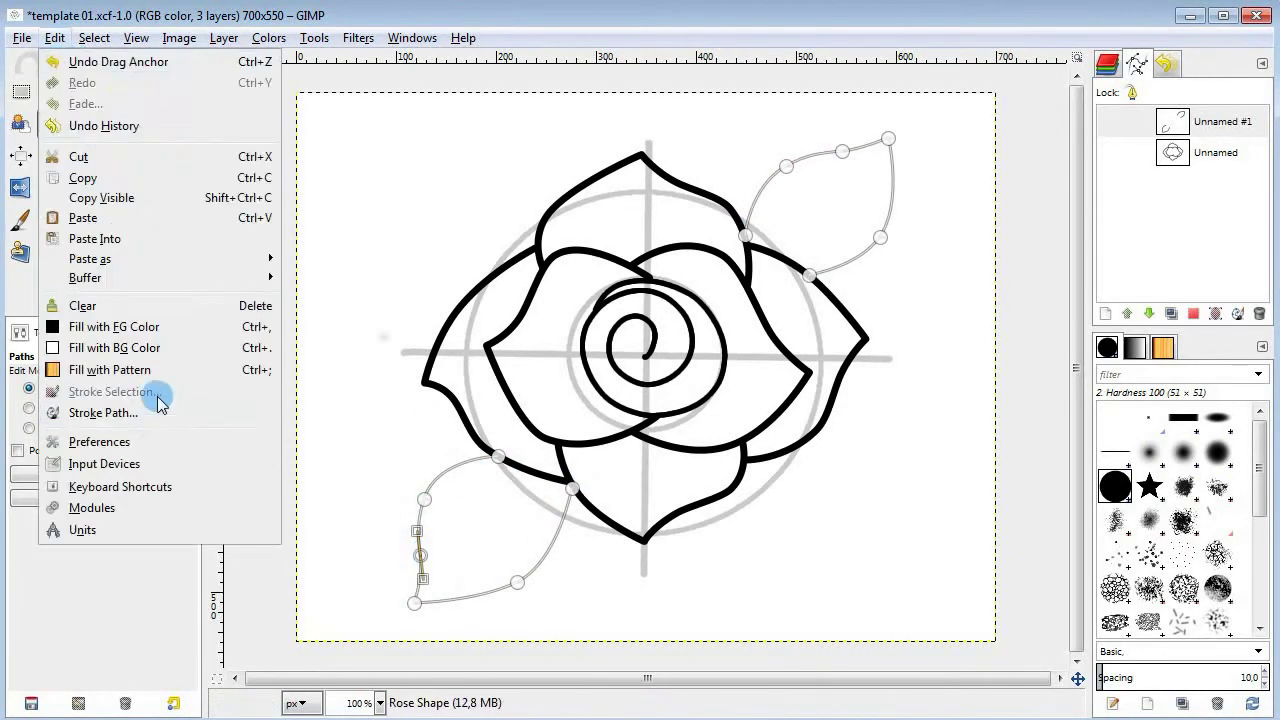
{"action": "left_click", "coordinate": [163, 409]}
{"action": "left_click", "coordinate": [296, 300]}
{"action": "key", "text": "Escape"}
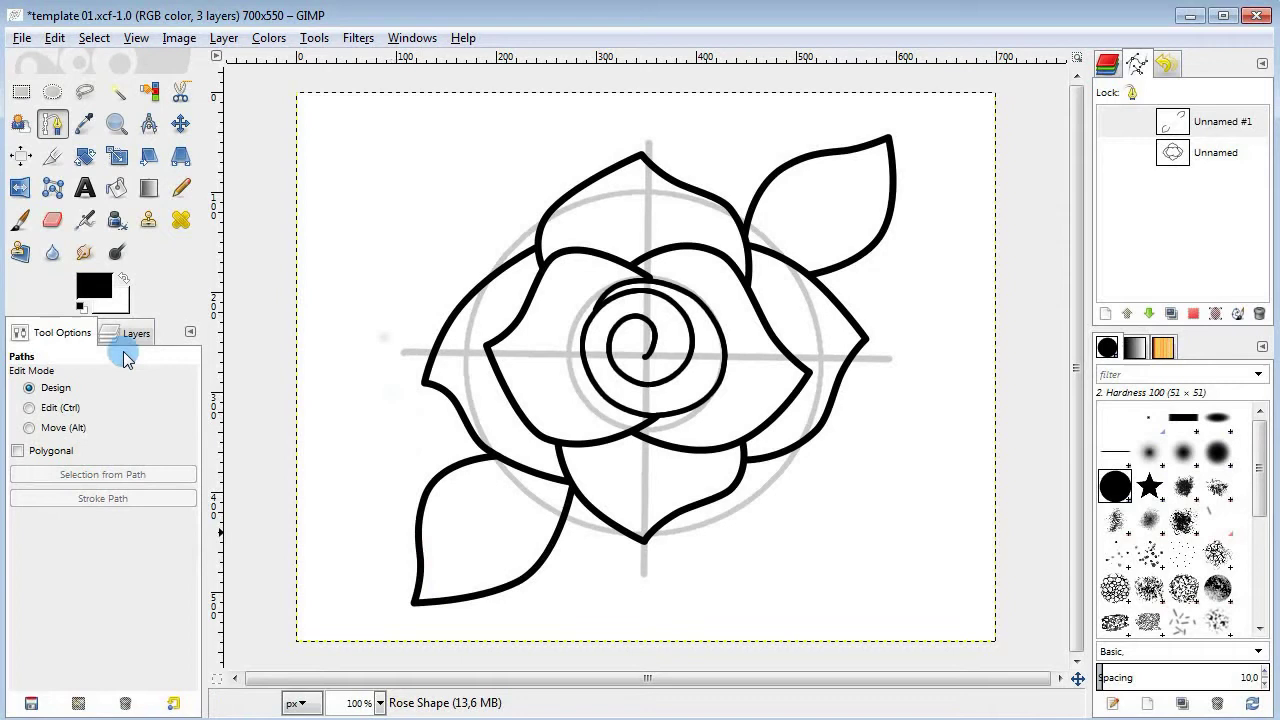
Step: Create a transparent 700 × 550 px layer named Rose Color
{"action": "left_click", "coordinate": [126, 338]}
{"action": "left_click", "coordinate": [21, 704]}
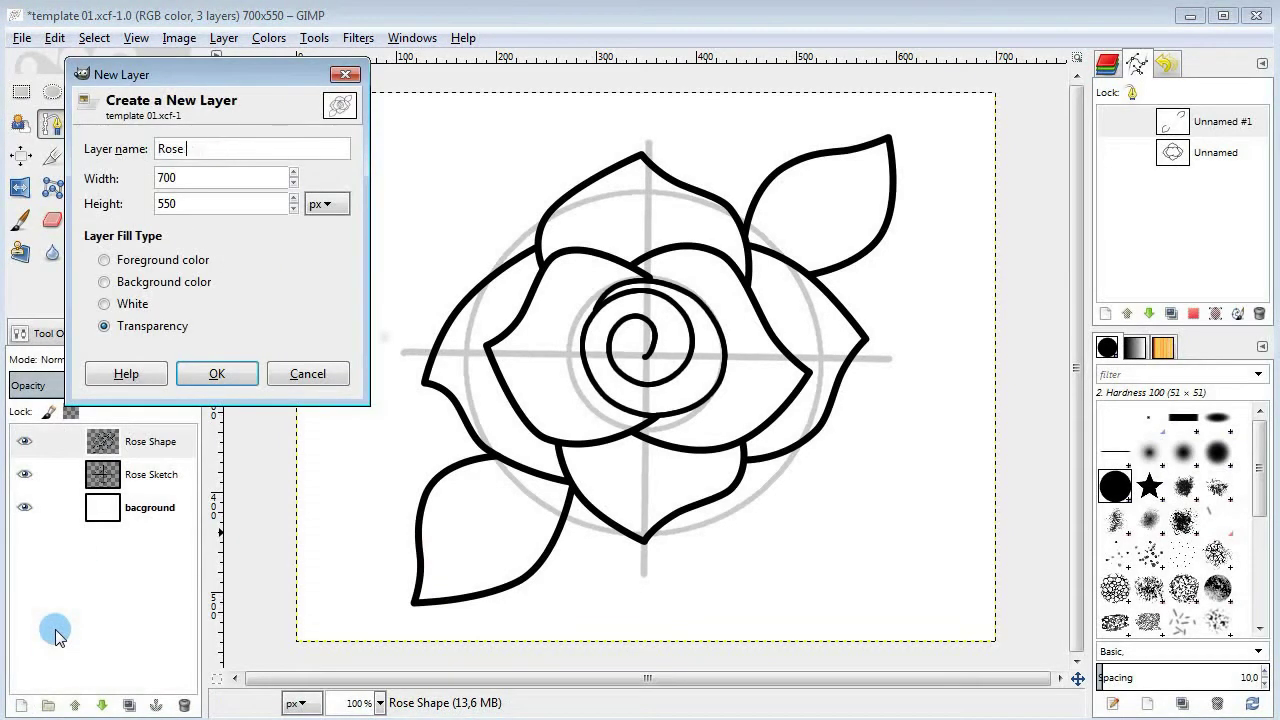
{"action": "type", "text": "Rose Color"}
{"action": "key", "text": "Return"}
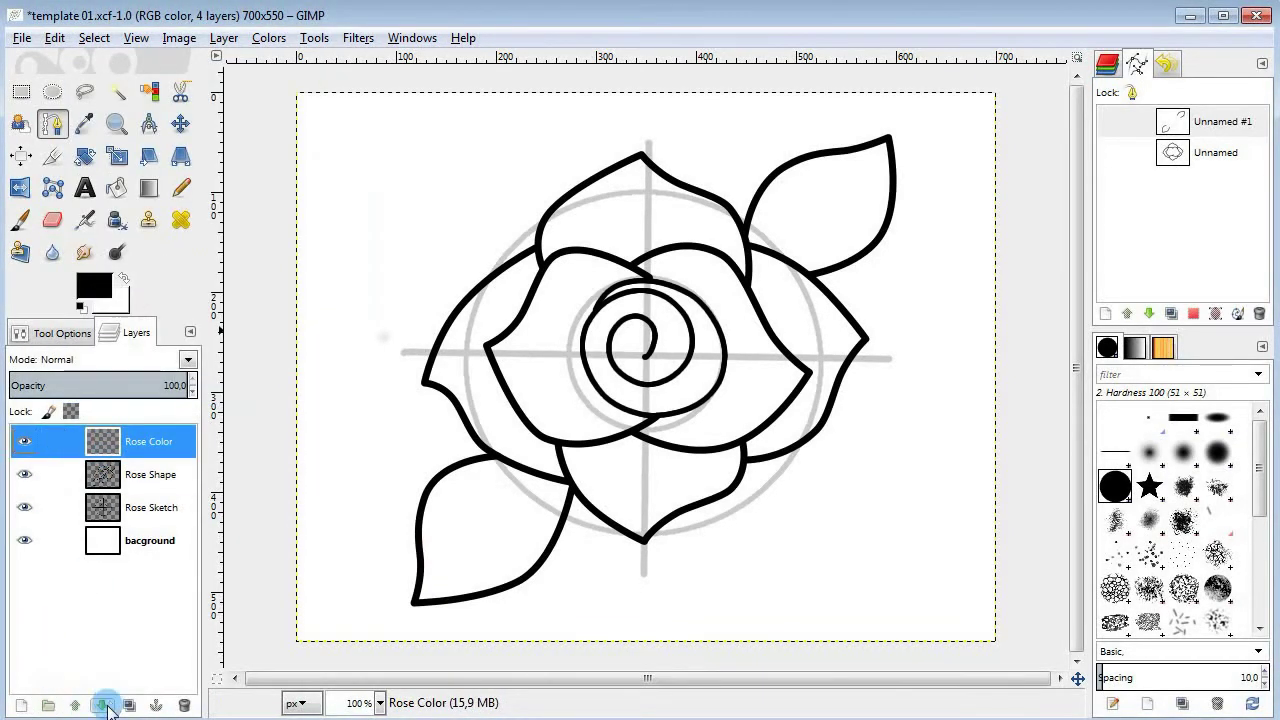
Step: Place Rose Color beneath the Rose Shape layer, select Rose Shape and hide the Rose Sketch layer
{"action": "left_click", "coordinate": [103, 705]}
{"action": "left_click", "coordinate": [108, 447]}
{"action": "left_click", "coordinate": [24, 507]}
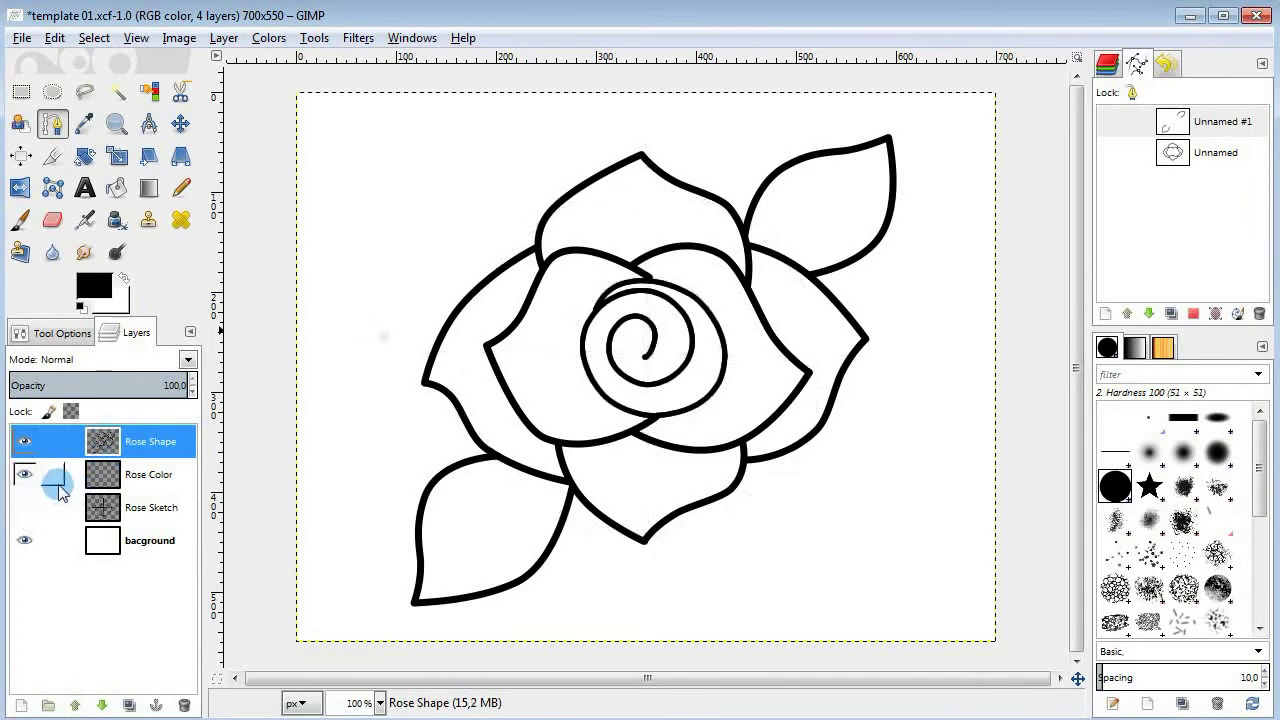
Step: Fuzzy-select all the rose's petal and spiral areas on the Rose Shape layer with the threshold raised to about 129
{"action": "left_click", "coordinate": [116, 91]}
{"action": "left_click", "coordinate": [62, 333]}
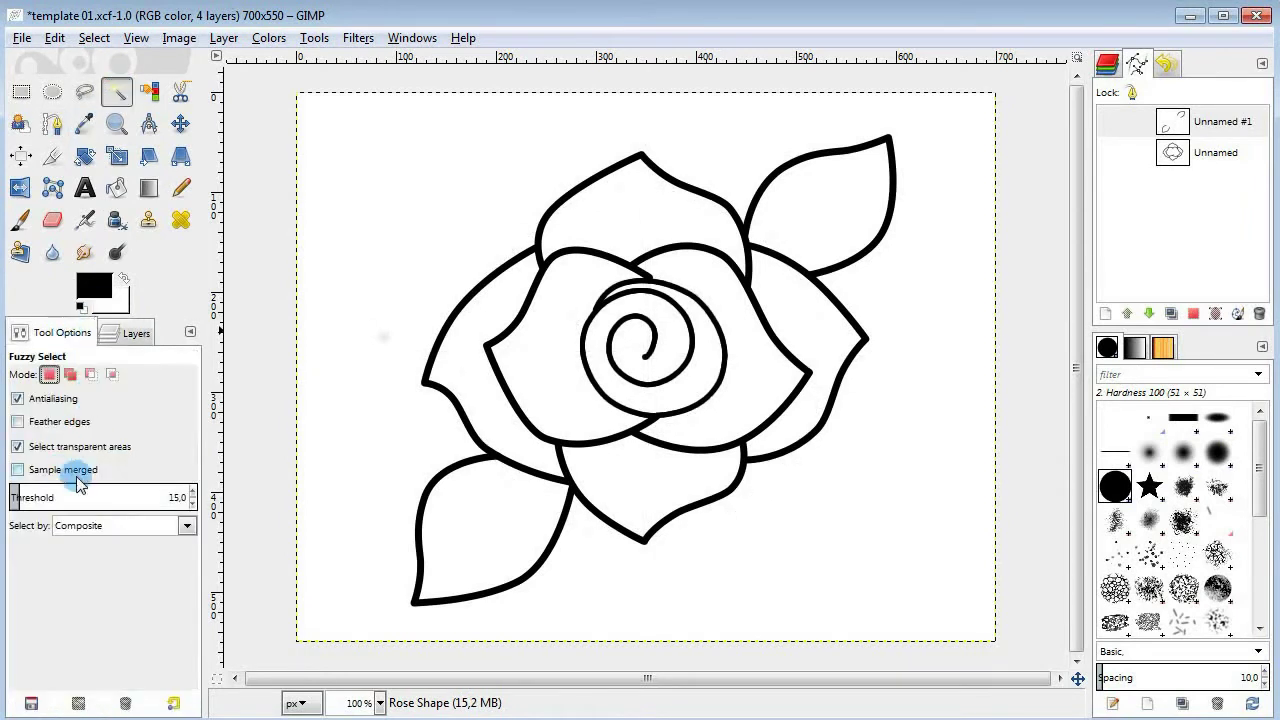
{"action": "left_click", "coordinate": [103, 494]}
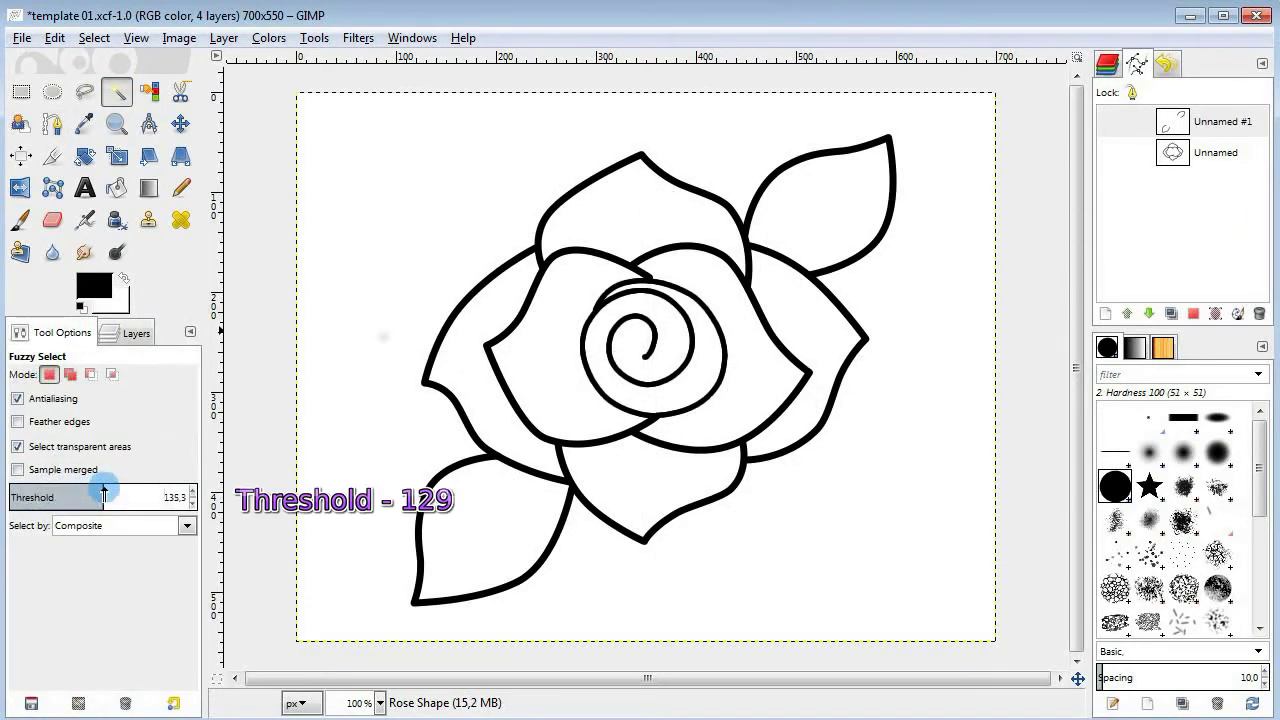
{"action": "left_click", "coordinate": [122, 333]}
{"action": "left_click", "coordinate": [561, 344]}
{"action": "left_click", "coordinate": [543, 366], "text": "shift"}
{"action": "left_click", "coordinate": [731, 400], "text": "shift"}
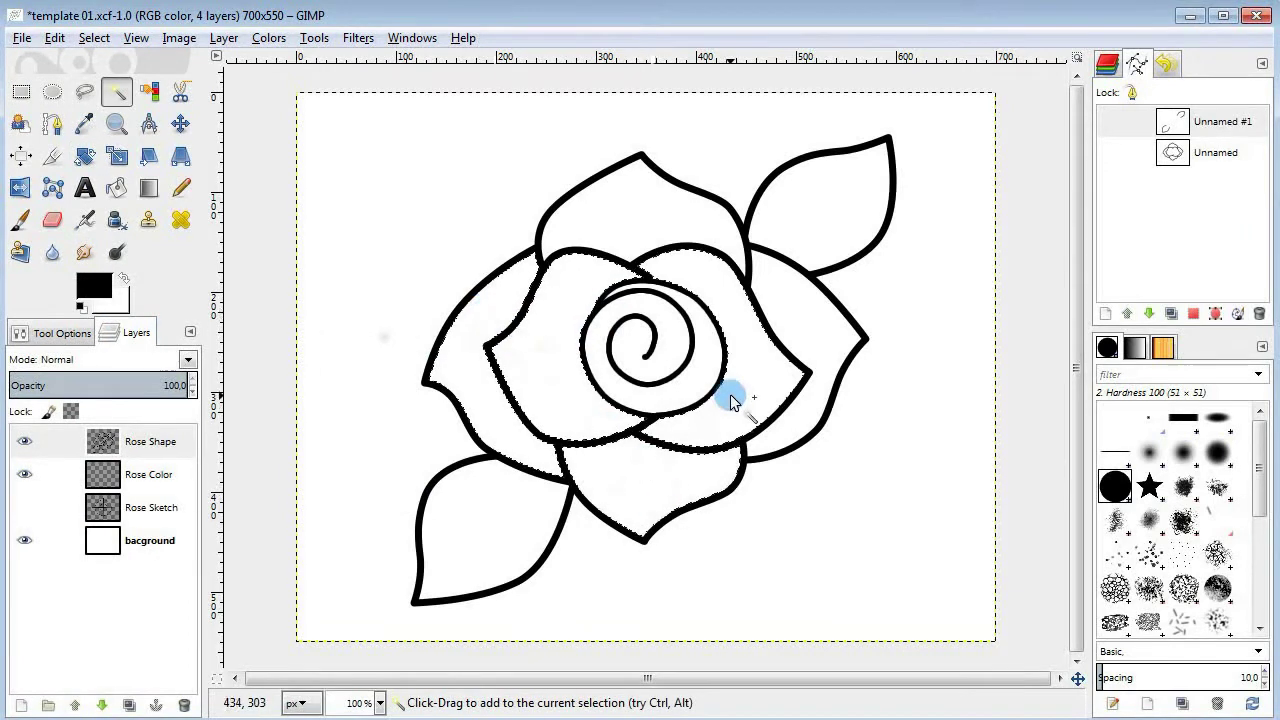
Step: Set the foreground colour to bright red and the background colour to dark red
{"action": "left_click", "coordinate": [93, 286]}
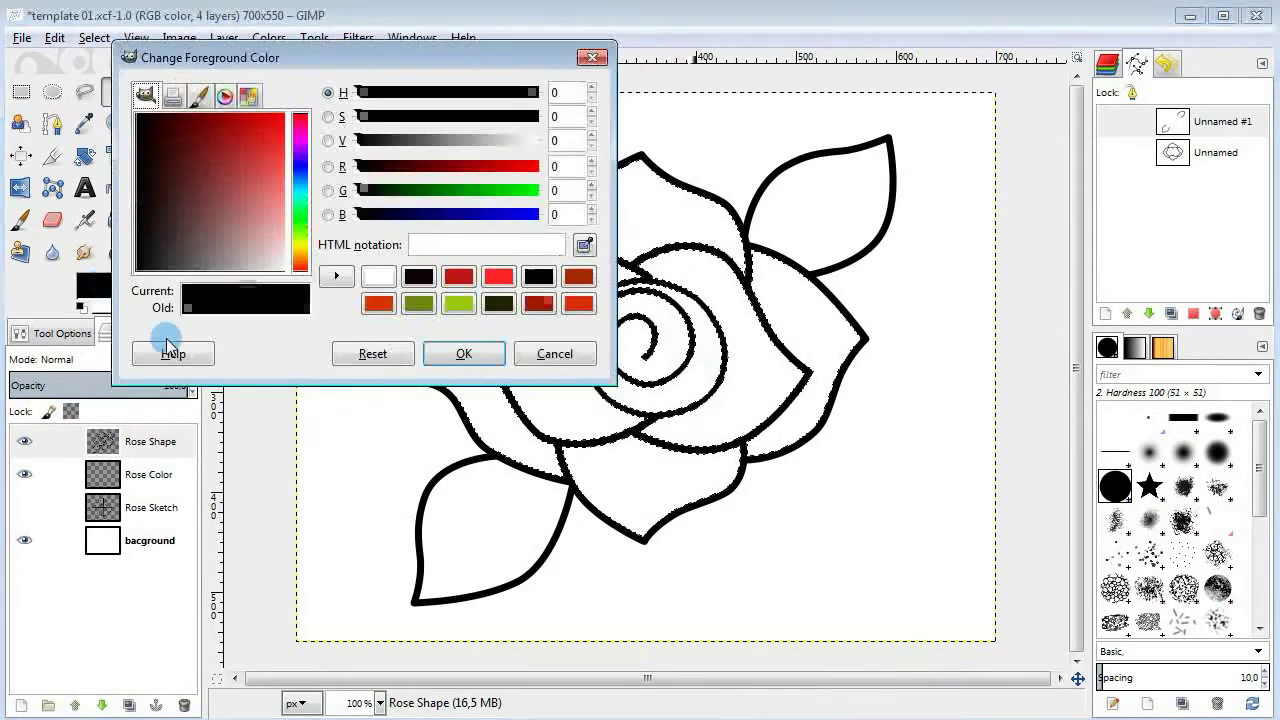
{"action": "mouse_move", "coordinate": [255, 122]}
{"action": "left_mouse_down"}
{"action": "mouse_move", "coordinate": [277, 127]}
{"action": "mouse_move", "coordinate": [249, 131]}
{"action": "mouse_move", "coordinate": [240, 118]}
{"action": "left_mouse_up"}
{"action": "left_click", "coordinate": [464, 353]}
{"action": "left_click", "coordinate": [120, 300]}
{"action": "left_click", "coordinate": [378, 276]}
{"action": "left_click", "coordinate": [464, 353]}
Step: Fill the selected petals on the Rose Color layer with a short diagonal red gradient, darkening toward the lower right
{"action": "left_click", "coordinate": [148, 188]}
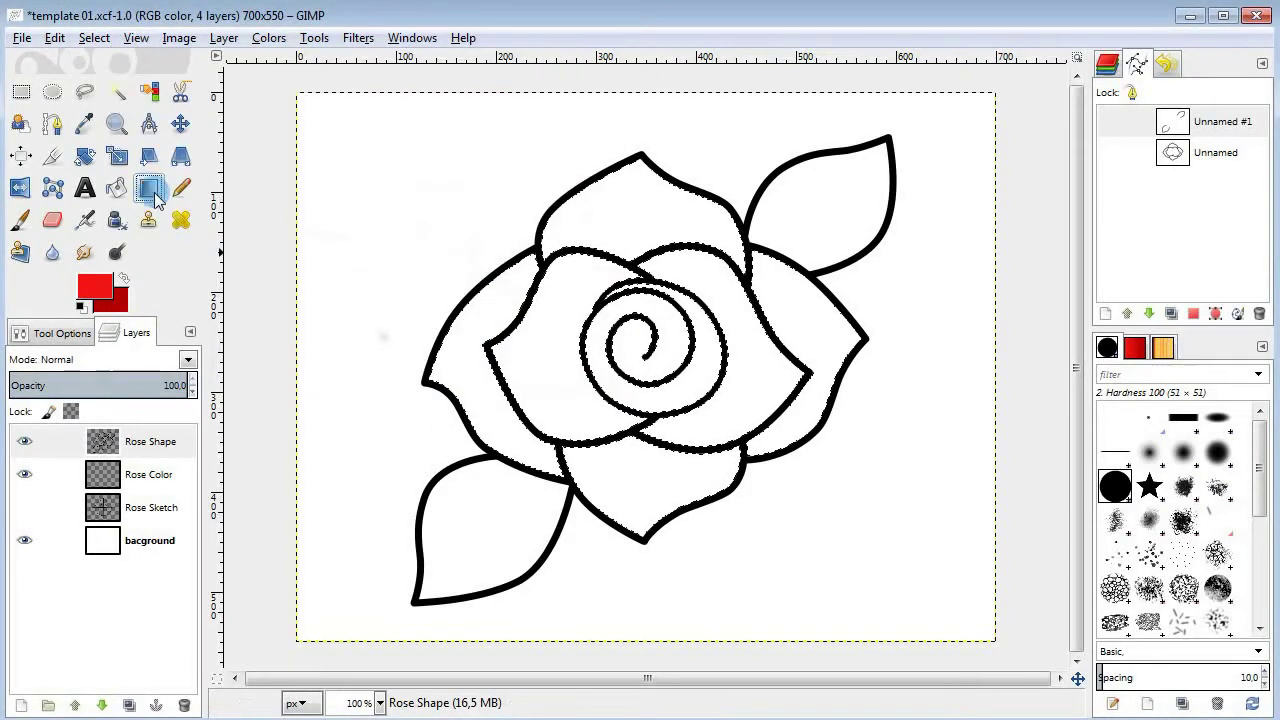
{"action": "left_click", "coordinate": [60, 474]}
{"action": "left_click_drag", "start_coordinate": [662, 373], "coordinate": [688, 413]}
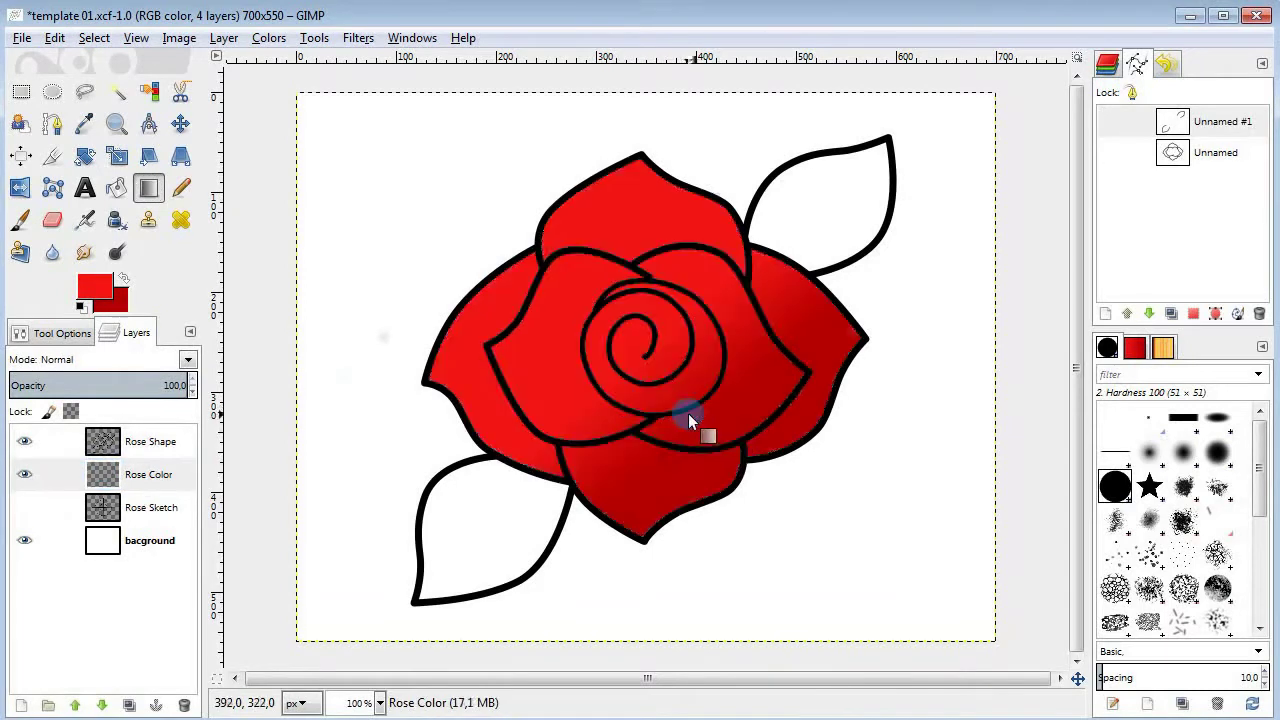
Step: Fuzzy-select the inside of both leaves on the Rose Shape layer
{"action": "left_click", "coordinate": [118, 440]}
{"action": "left_click", "coordinate": [116, 91]}
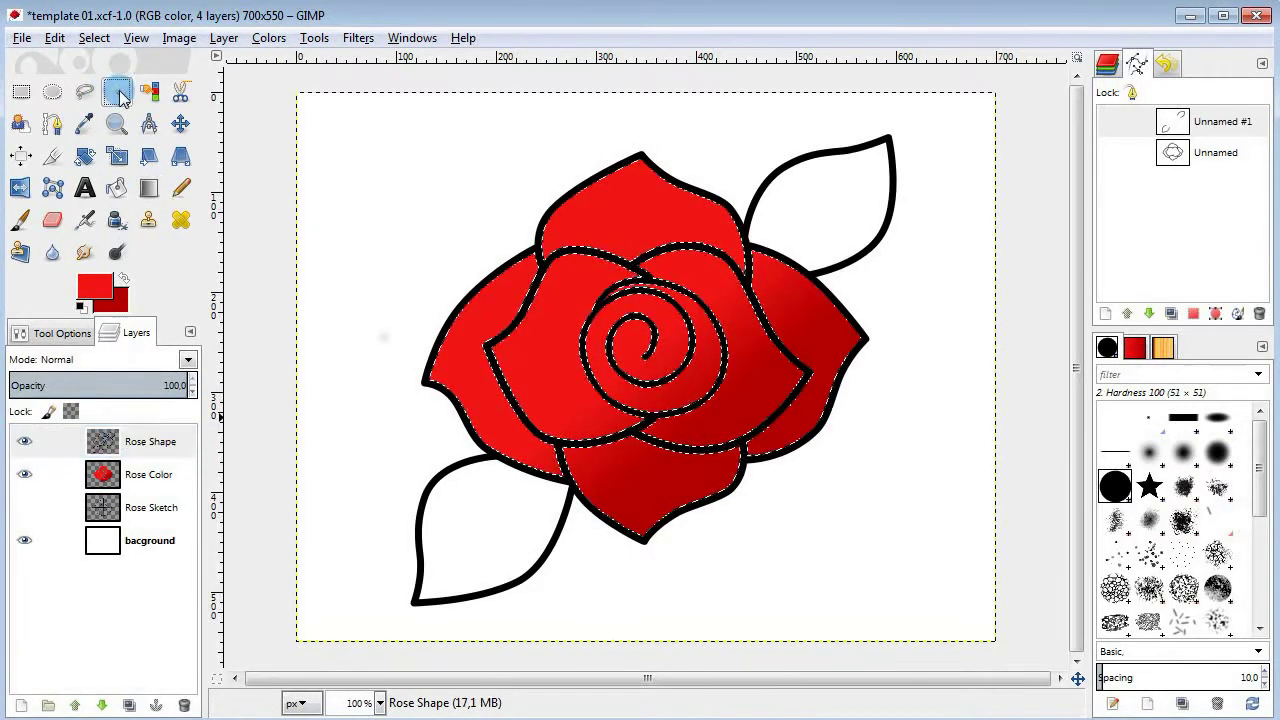
{"action": "left_click", "coordinate": [491, 502]}
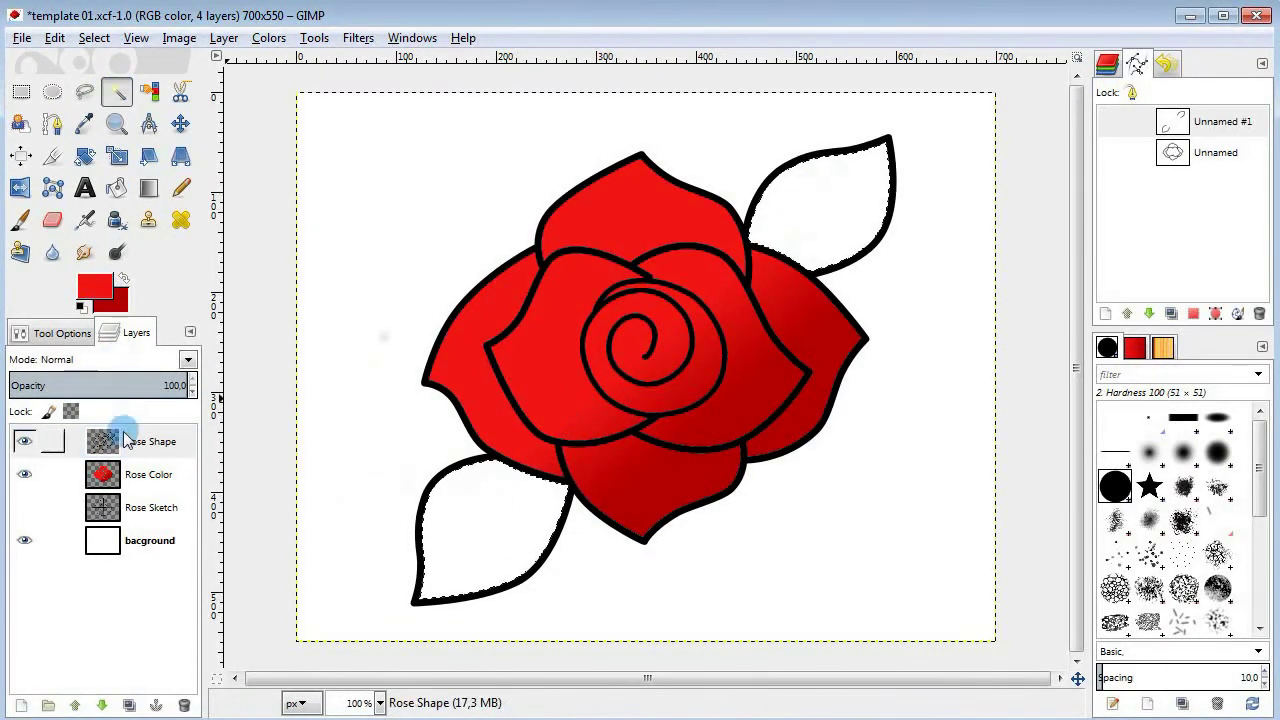
Step: Make Rose Color the active layer and set the foreground to bright green and the background to dark green
{"action": "left_click", "coordinate": [104, 474]}
{"action": "left_click", "coordinate": [95, 287]}
{"action": "left_click_drag", "start_coordinate": [309, 193], "coordinate": [300, 226]}
{"action": "left_click_drag", "start_coordinate": [277, 171], "coordinate": [202, 114]}
{"action": "left_click", "coordinate": [463, 353]}
{"action": "left_click", "coordinate": [118, 303]}
{"action": "left_click", "coordinate": [378, 276]}
{"action": "left_click", "coordinate": [458, 350]}
Step: Fill both selected leaves with a green gradient, darkening toward the lower right, and clear the selection
{"action": "left_click", "coordinate": [148, 188]}
{"action": "left_click_drag", "start_coordinate": [539, 486], "coordinate": [553, 493]}
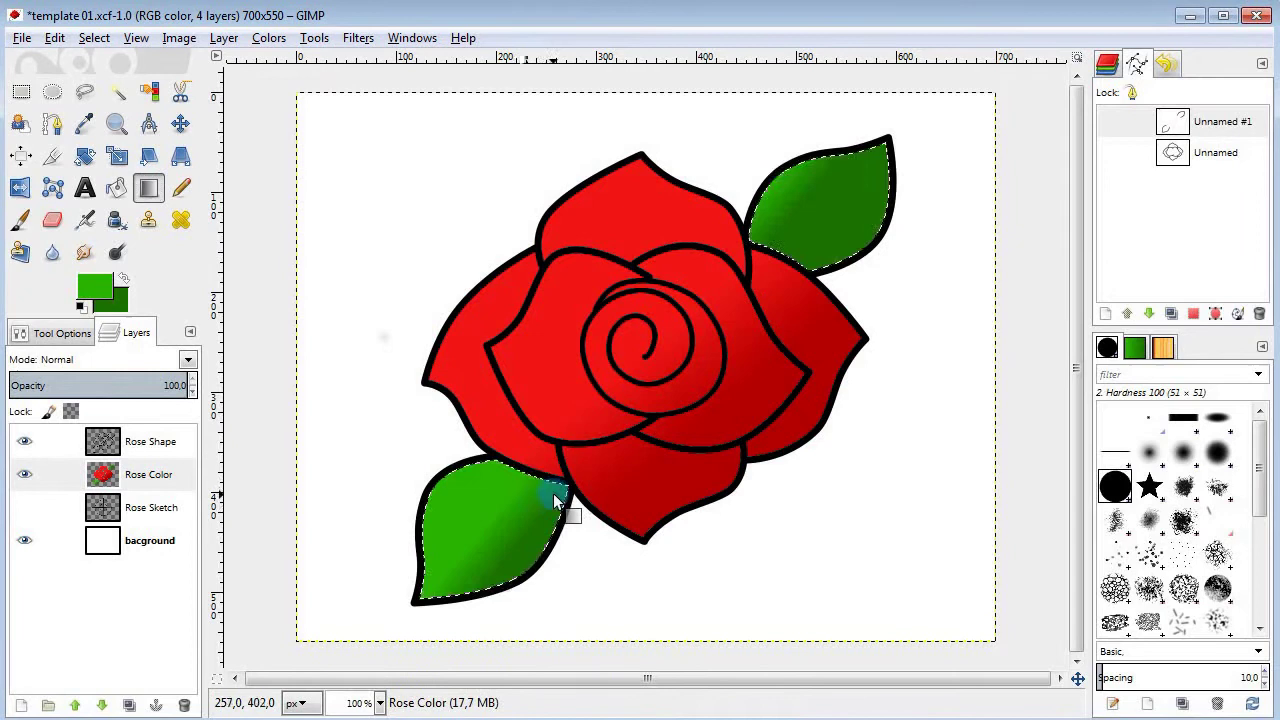
{"action": "left_click", "coordinate": [94, 37]}
{"action": "left_click", "coordinate": [120, 86]}
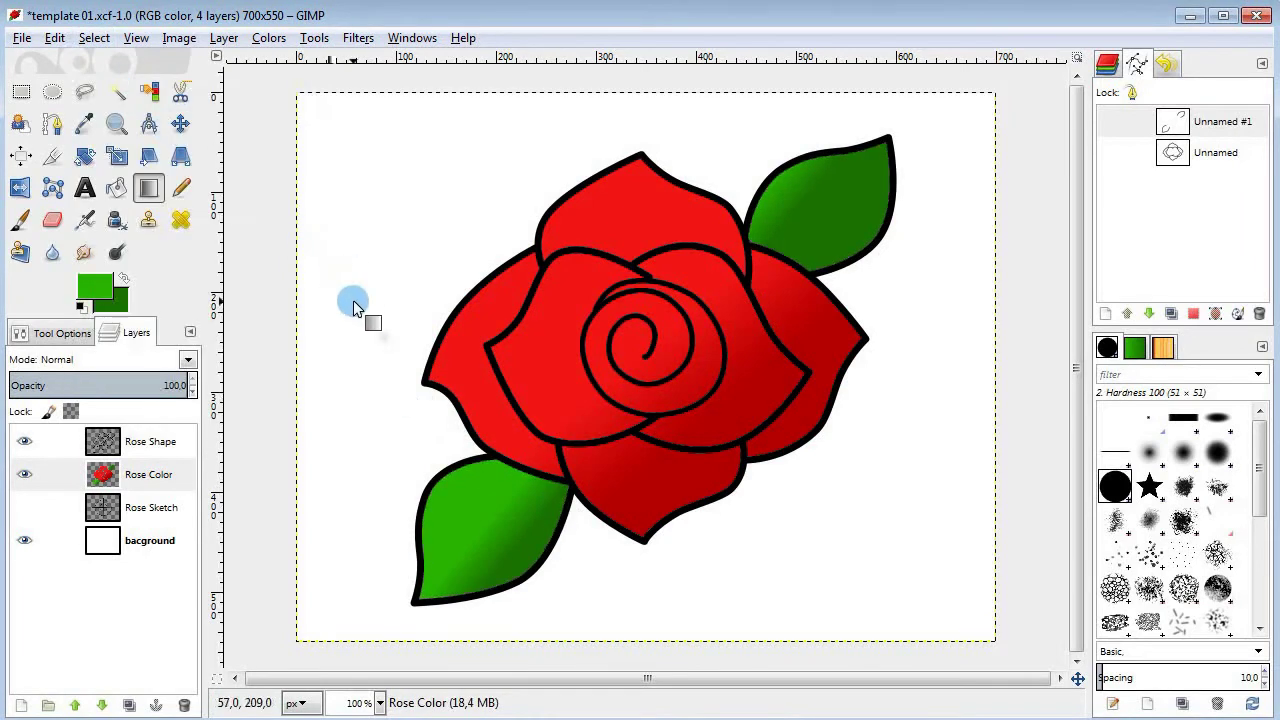
Step: Create a transparent layer named Rose Shading at the top of the layer stack and hide the background layer
{"action": "left_click", "coordinate": [24, 705]}
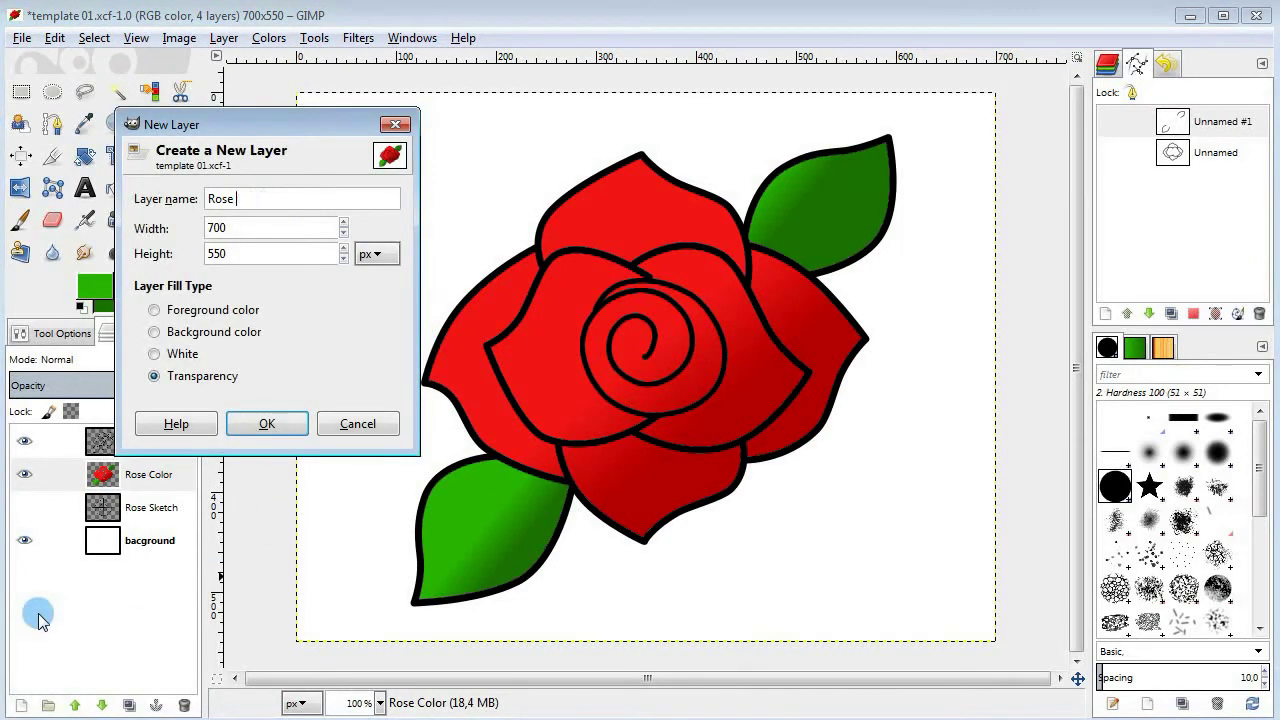
{"action": "type", "text": "Rose Shading"}
{"action": "key", "text": "Return"}
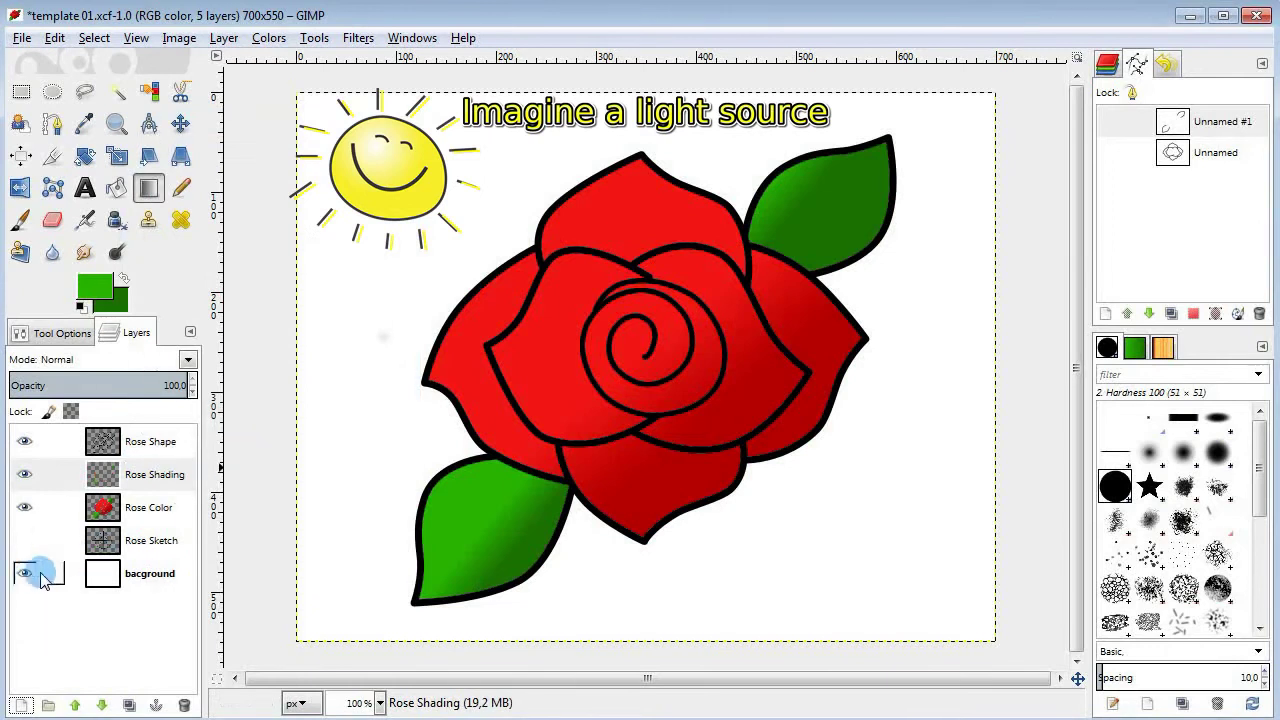
{"action": "left_click", "coordinate": [40, 576]}
{"action": "left_click_drag", "start_coordinate": [107, 450], "coordinate": [107, 446]}
Step: Draw closed crescent-shaped shadow paths inside the upper-left curves of the rose's inner spiral and outer spiral ring
{"action": "left_click", "coordinate": [53, 123]}
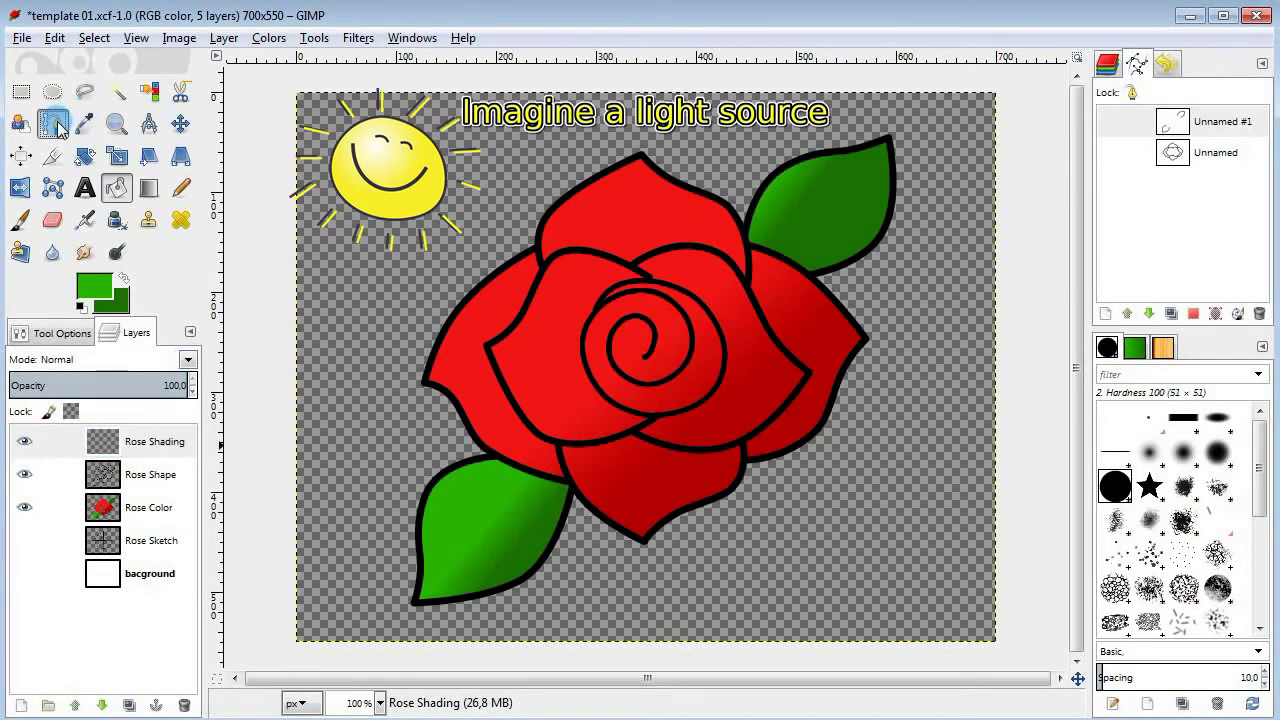
{"action": "key", "text": "2"}
{"action": "left_click_drag", "start_coordinate": [1077, 442], "coordinate": [1075, 484]}
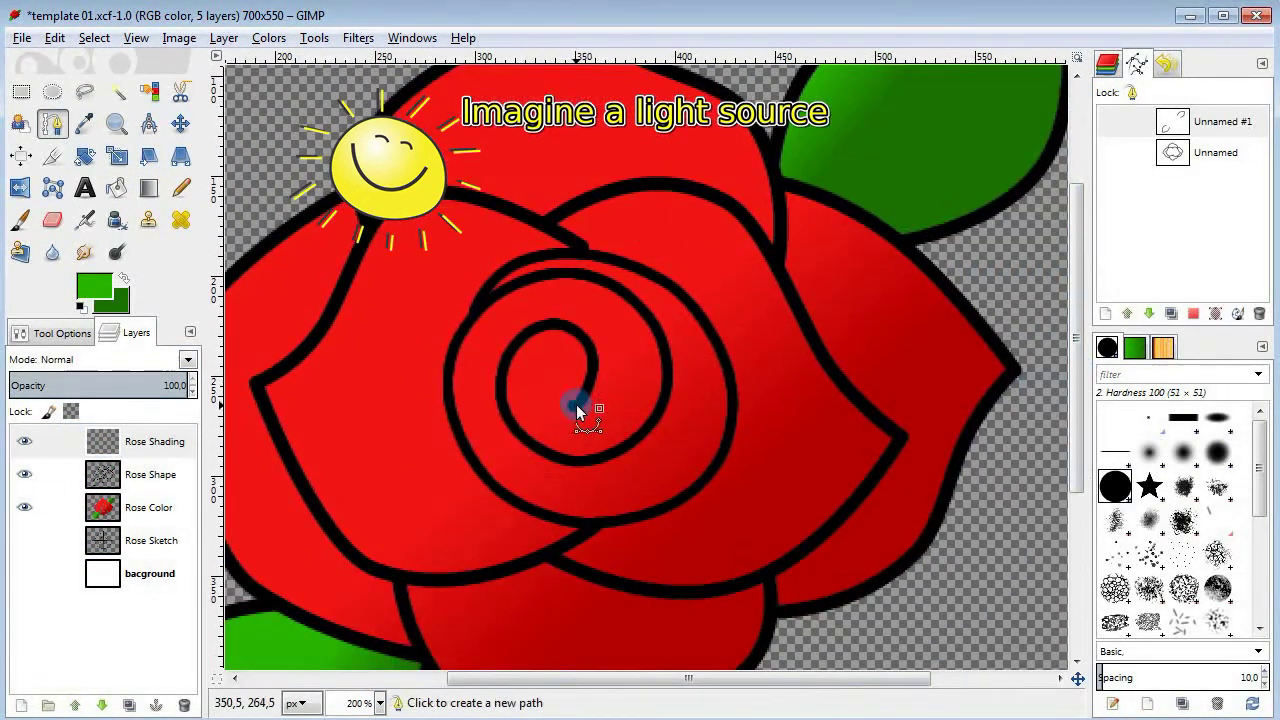
{"action": "left_click_drag", "start_coordinate": [510, 409], "coordinate": [587, 357]}
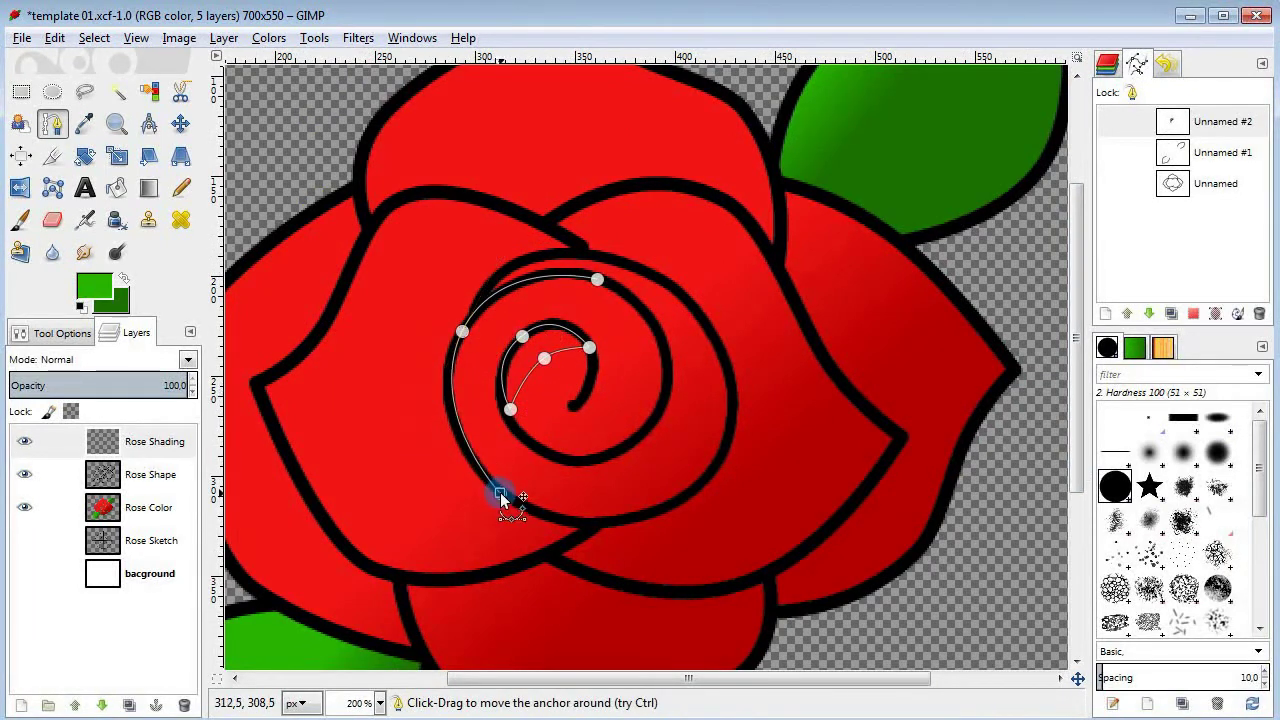
{"action": "left_click_drag", "start_coordinate": [502, 490], "coordinate": [510, 490]}
{"action": "left_click", "coordinate": [597, 279], "text": "ctrl"}
{"action": "left_click_drag", "start_coordinate": [553, 384], "coordinate": [479, 340]}
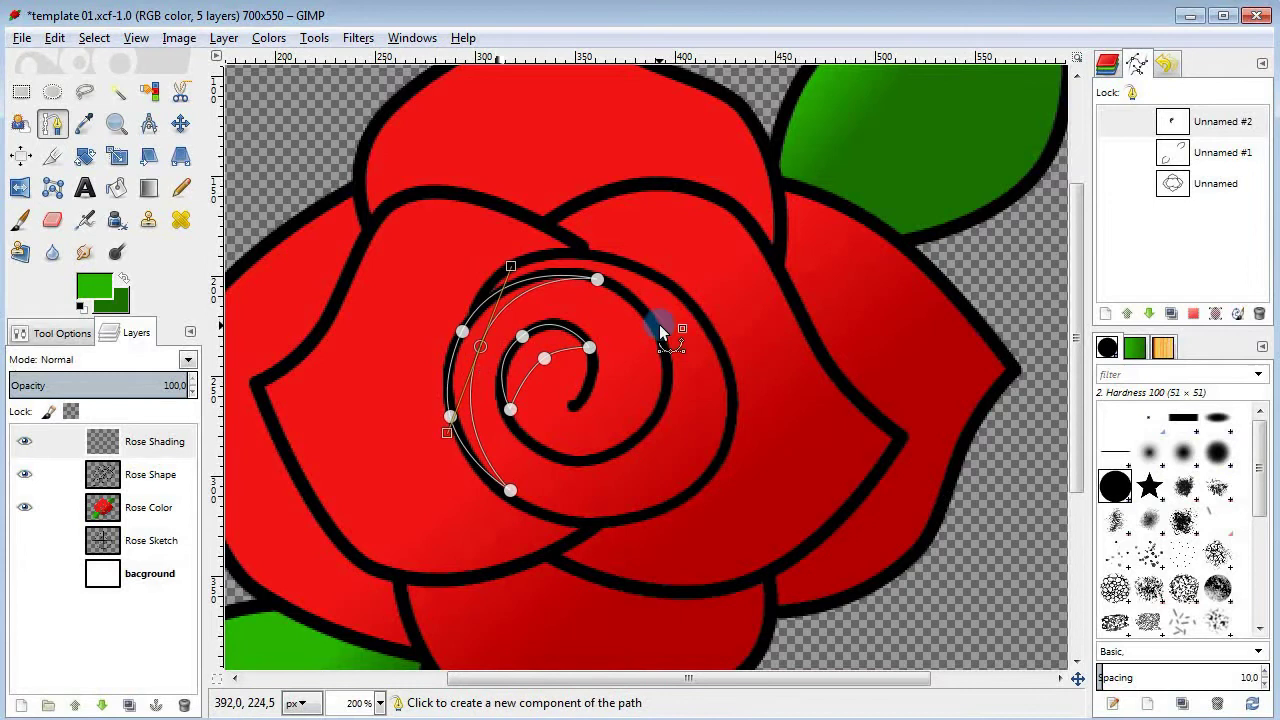
Step: Add a crescent shadow path along the outer lower-right side of the inner spiral and align its anchors with the line
{"action": "left_click_drag", "start_coordinate": [676, 428], "coordinate": [717, 382]}
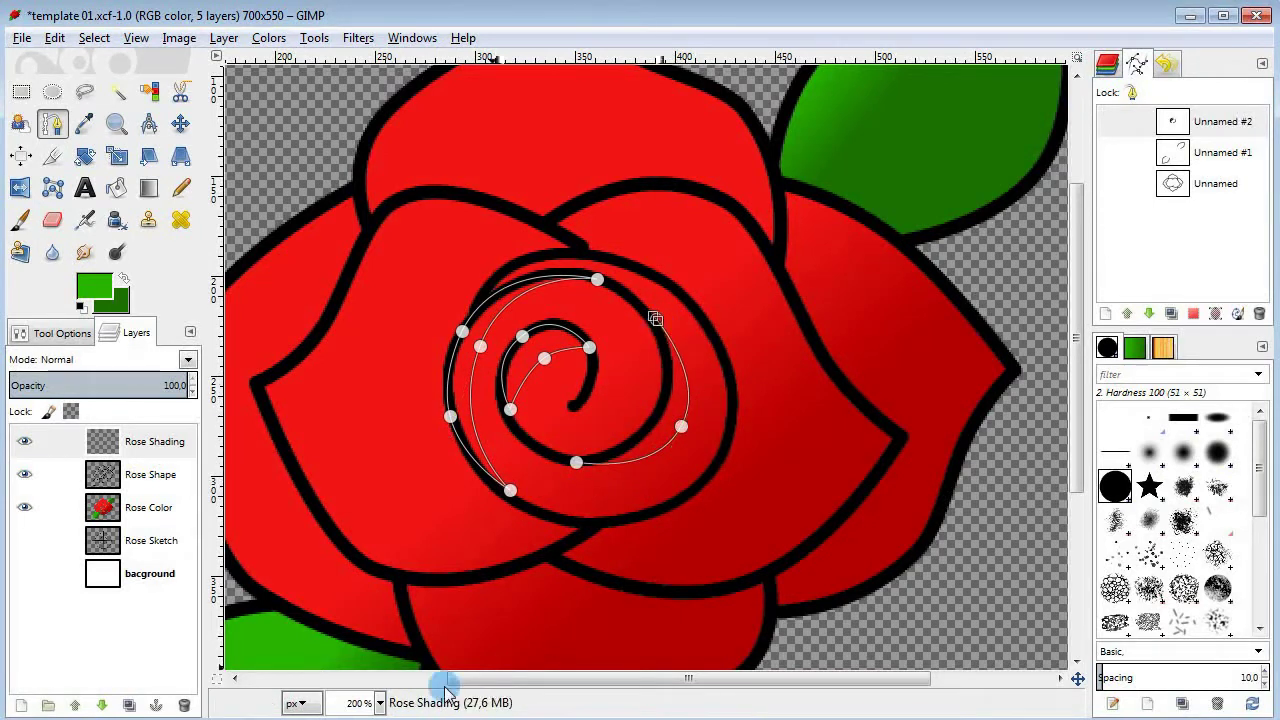
{"action": "key", "text": "3"}
{"action": "left_click_drag", "start_coordinate": [668, 273], "coordinate": [663, 280]}
{"action": "left_click", "coordinate": [507, 560]}
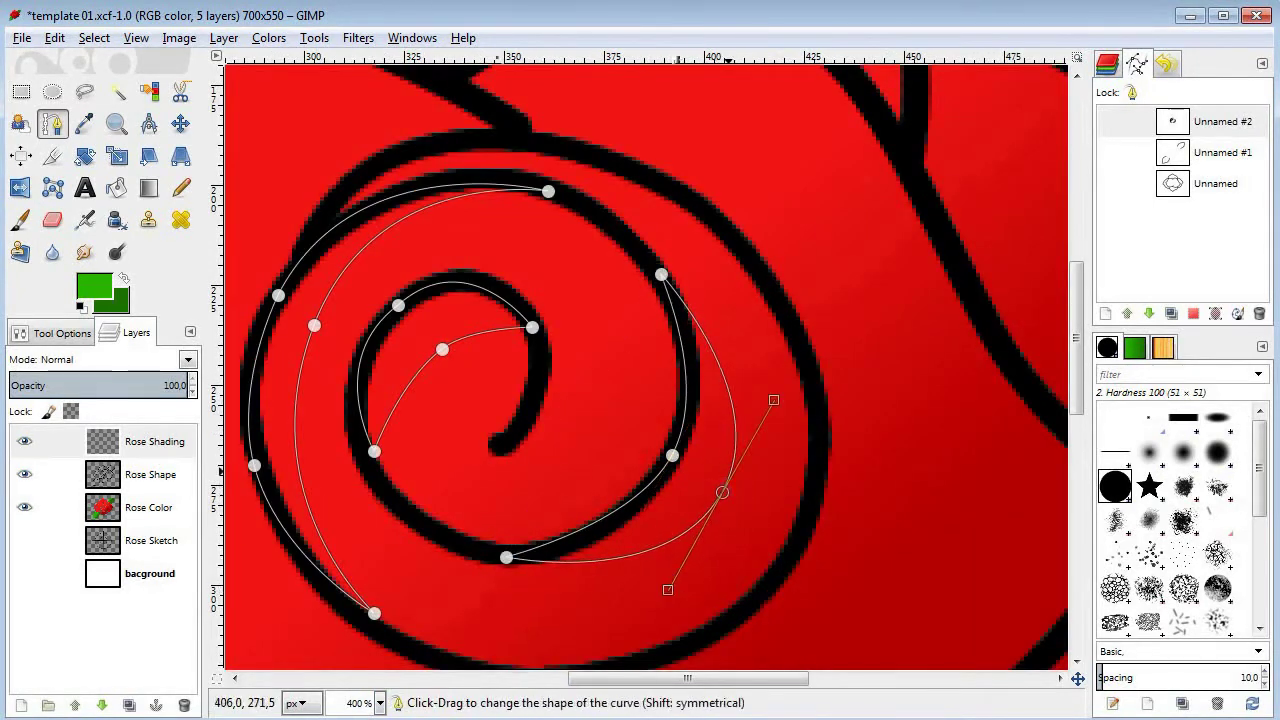
Step: Add a larger crescent shadow path along the outer lower-right side of the spiral's outer ring
{"action": "key", "text": "2"}
{"action": "left_click", "coordinate": [621, 281]}
{"action": "left_click_drag", "start_coordinate": [581, 432], "coordinate": [709, 443]}
{"action": "left_click_drag", "start_coordinate": [720, 374], "coordinate": [729, 350]}
{"action": "left_click_drag", "start_coordinate": [691, 494], "coordinate": [689, 542]}
{"action": "left_click_drag", "start_coordinate": [709, 443], "coordinate": [719, 436]}
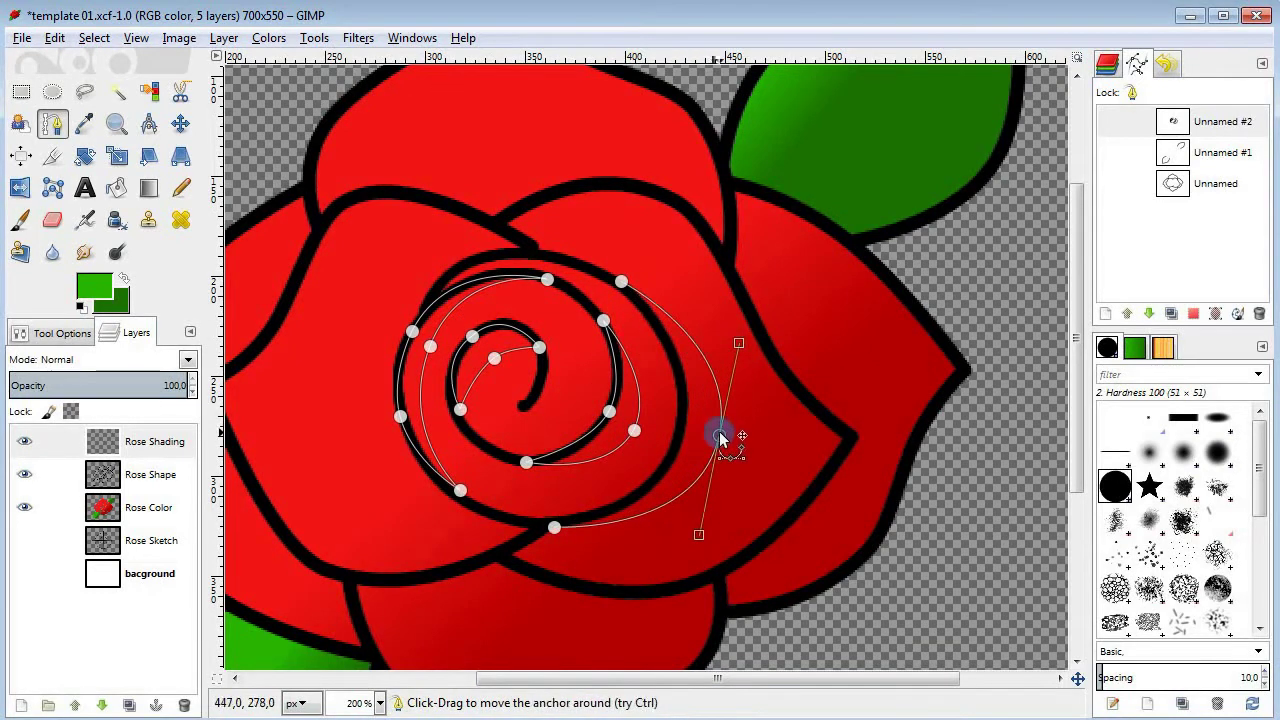
{"action": "left_click", "coordinate": [554, 527], "text": "ctrl"}
{"action": "left_click_drag", "start_coordinate": [565, 485], "coordinate": [674, 441]}
{"action": "left_click_drag", "start_coordinate": [694, 371], "coordinate": [694, 349]}
{"action": "left_click_drag", "start_coordinate": [668, 466], "coordinate": [666, 486]}
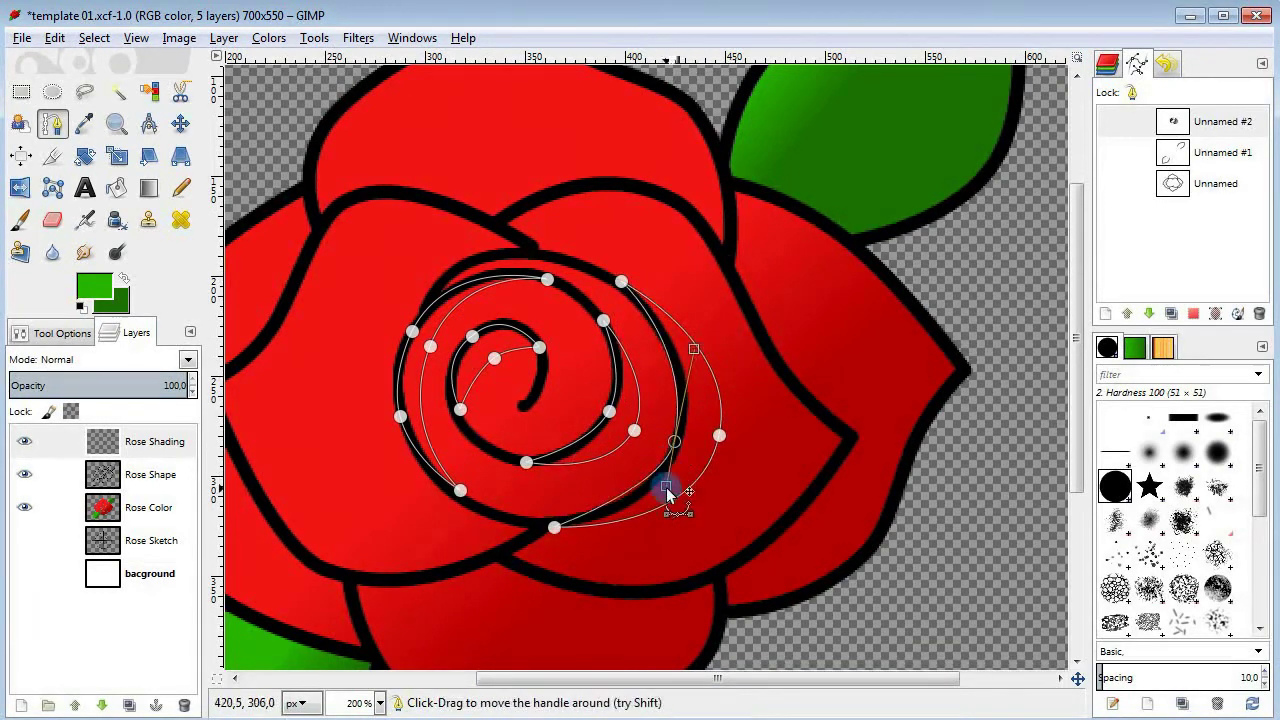
Step: Add a closed shadow path on the right outer petal following the pointed edge of the right inner petal
{"action": "left_click", "coordinate": [845, 437]}
{"action": "left_click", "coordinate": [730, 269]}
{"action": "left_click", "coordinate": [732, 238], "text": "ctrl"}
{"action": "left_click_drag", "start_coordinate": [788, 354], "coordinate": [779, 366]}
{"action": "left_click_drag", "start_coordinate": [788, 497], "coordinate": [816, 539]}
{"action": "left_click_drag", "start_coordinate": [888, 445], "coordinate": [894, 432]}
{"action": "left_click_drag", "start_coordinate": [820, 343], "coordinate": [810, 351]}
Step: Add a closed curved shadow path along the lower-right edge of the upper-right leaf
{"action": "scroll", "coordinate": [990, 302], "scroll_direction": "up", "scroll_amount": 4}
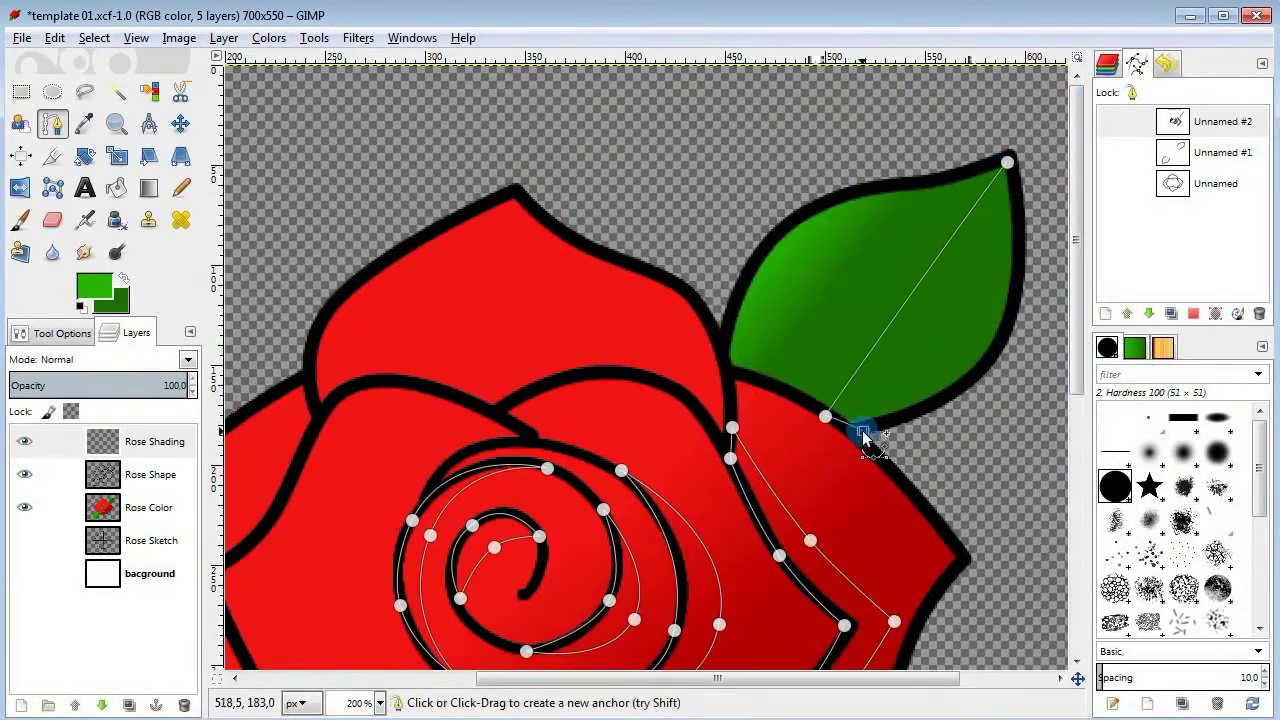
{"action": "left_click", "coordinate": [1007, 162], "text": "ctrl"}
{"action": "left_click_drag", "start_coordinate": [935, 297], "coordinate": [983, 320]}
{"action": "left_click_drag", "start_coordinate": [908, 372], "coordinate": [896, 369]}
Step: Add a closed curved shadow path along the lower-right edge of the lower-left leaf
{"action": "left_click_drag", "start_coordinate": [1078, 270], "coordinate": [1078, 530]}
{"action": "left_click_drag", "start_coordinate": [717, 678], "coordinate": [486, 678]}
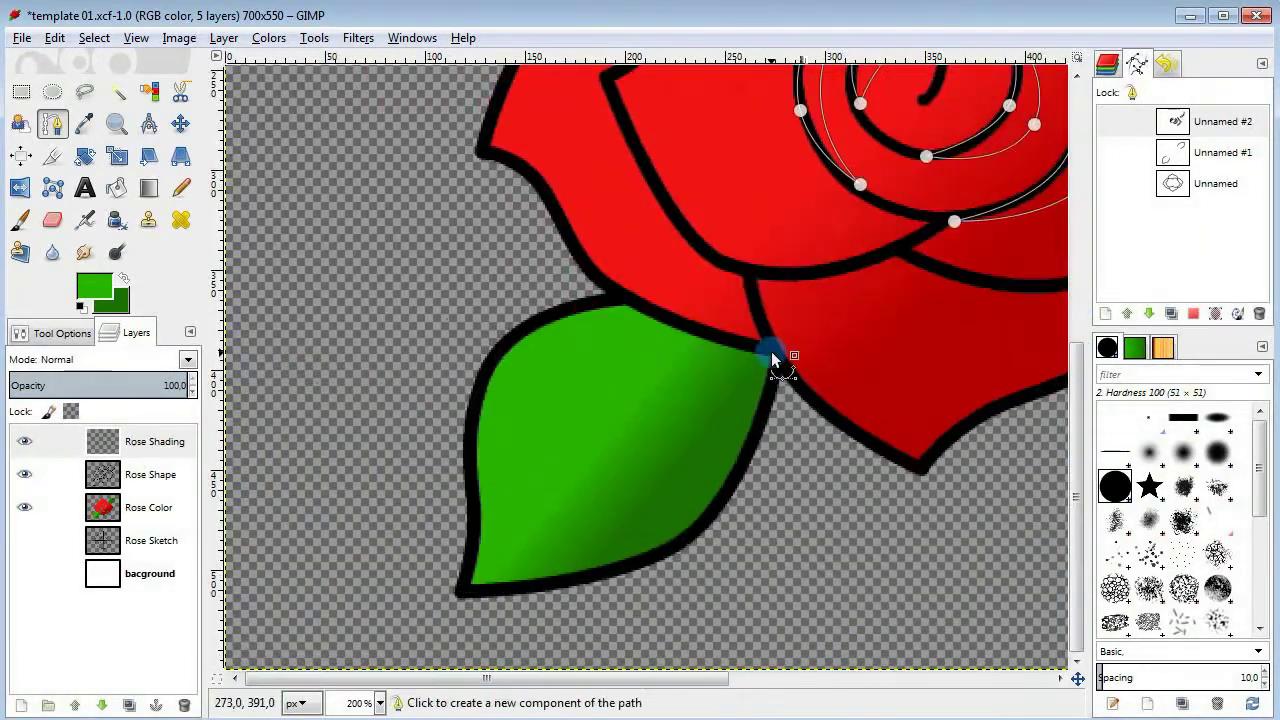
{"action": "left_click", "coordinate": [775, 351], "text": "ctrl"}
{"action": "left_click_drag", "start_coordinate": [660, 438], "coordinate": [651, 515]}
{"action": "left_click_drag", "start_coordinate": [708, 423], "coordinate": [698, 421]}
{"action": "left_click_drag", "start_coordinate": [651, 515], "coordinate": [644, 528]}
Step: Convert the shadow path to a selection and set the foreground colour to black (000000)
{"action": "left_click", "coordinate": [379, 703]}
{"action": "left_click", "coordinate": [352, 594]}
{"action": "key", "text": "Return"}
{"action": "left_click", "coordinate": [90, 297]}
{"action": "left_click", "coordinate": [131, 114]}
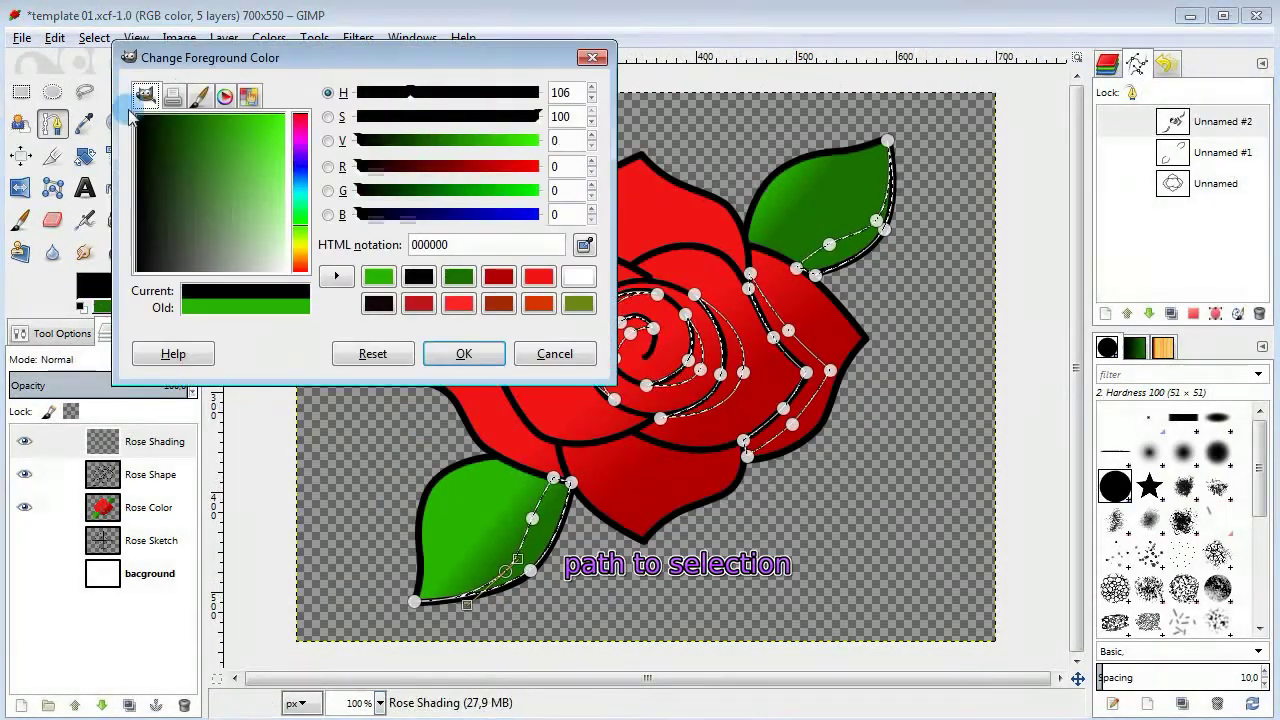
{"action": "left_click", "coordinate": [463, 354]}
Step: Bucket-fill the shadow selection with black on the Rose Shading layer and clear the selection
{"action": "key", "text": "shift+b"}
{"action": "left_click", "coordinate": [713, 368]}
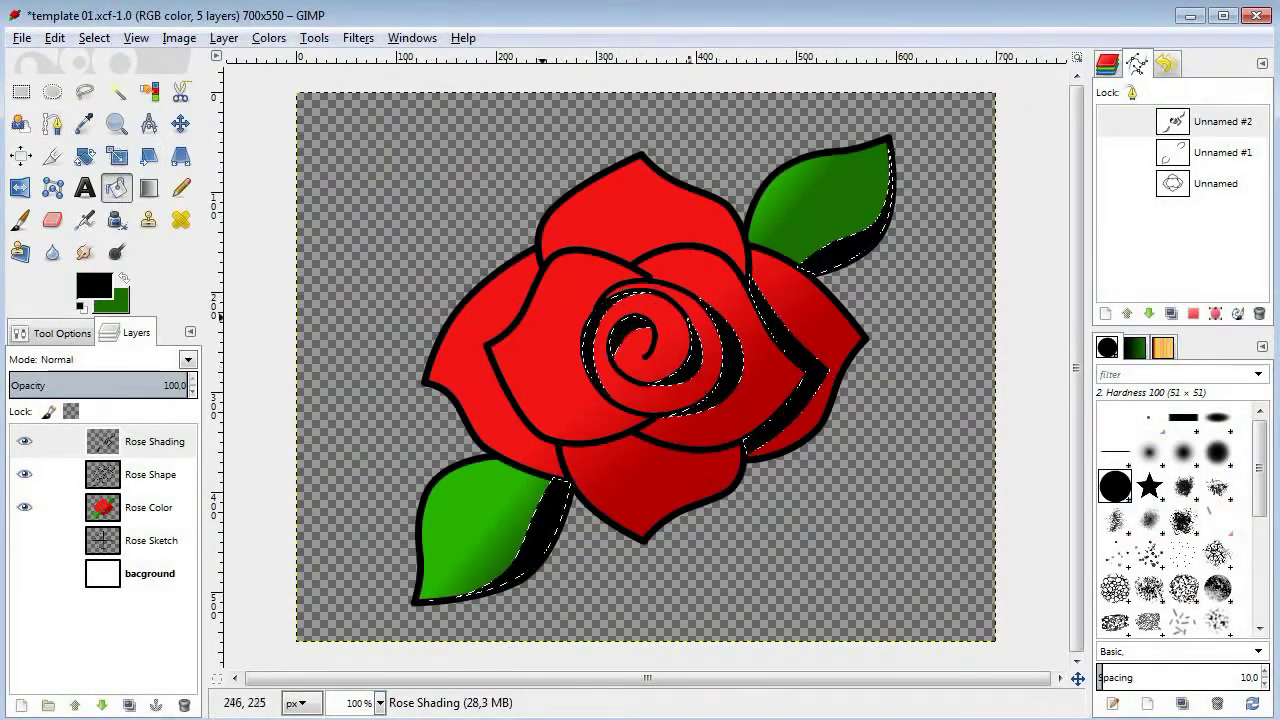
{"action": "left_click", "coordinate": [94, 38]}
{"action": "left_click", "coordinate": [110, 83]}
Step: Set the Rose Shading layer's opacity to 40
{"action": "left_click_drag", "start_coordinate": [216, 372], "coordinate": [135, 368]}
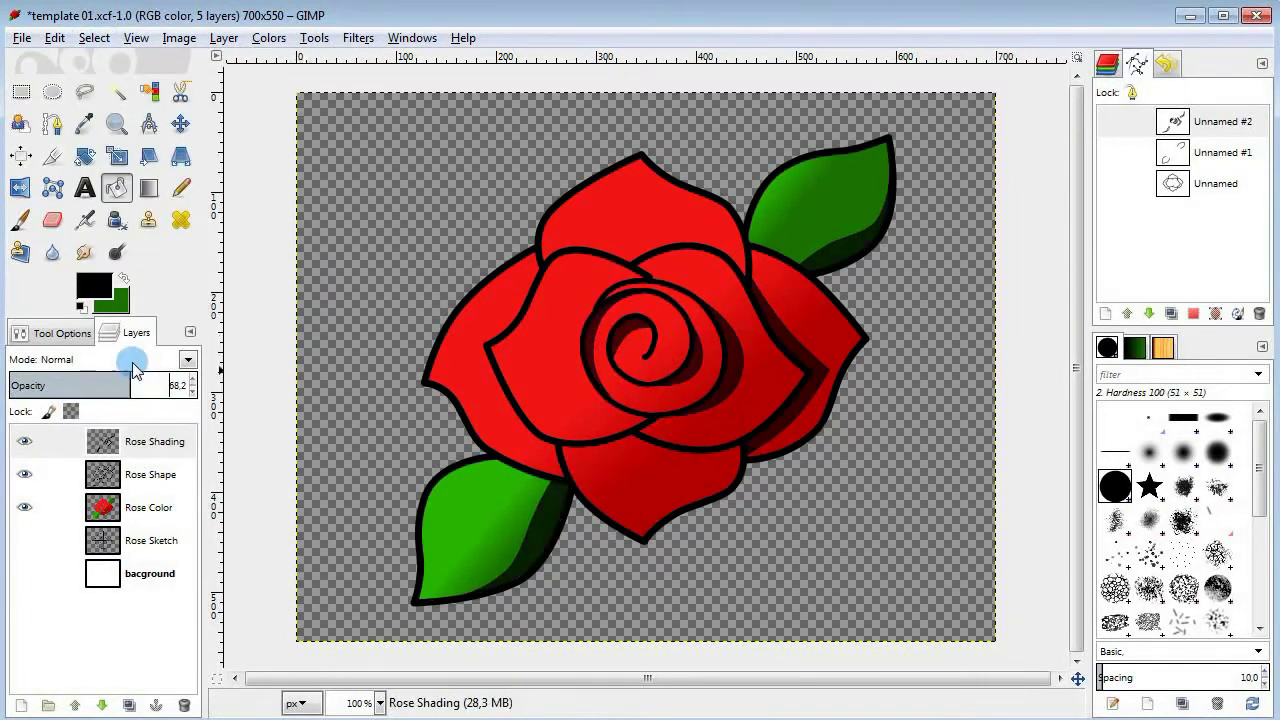
{"action": "type", "text": "40"}
{"action": "key", "text": "Return"}
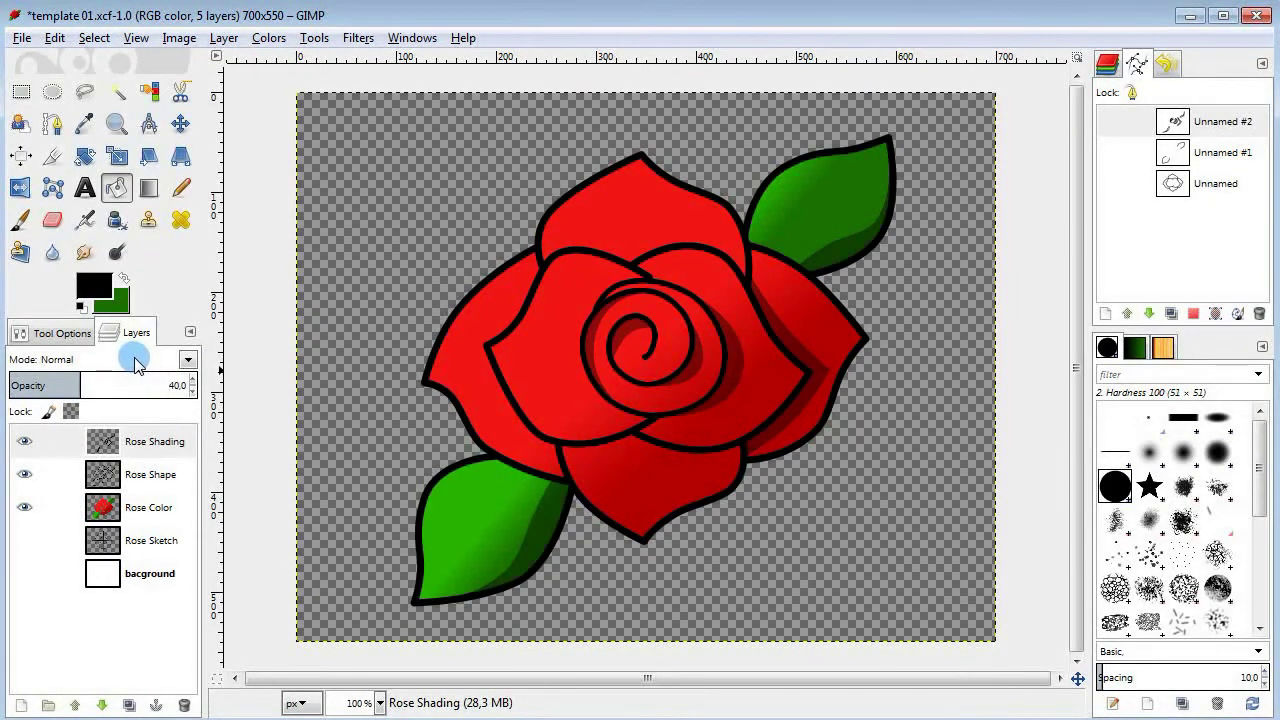
Step: Create a Rose Highlight layer and draw a closed crescent highlight path along the upper-left edge of the rose's top petal
{"action": "left_click", "coordinate": [21, 705]}
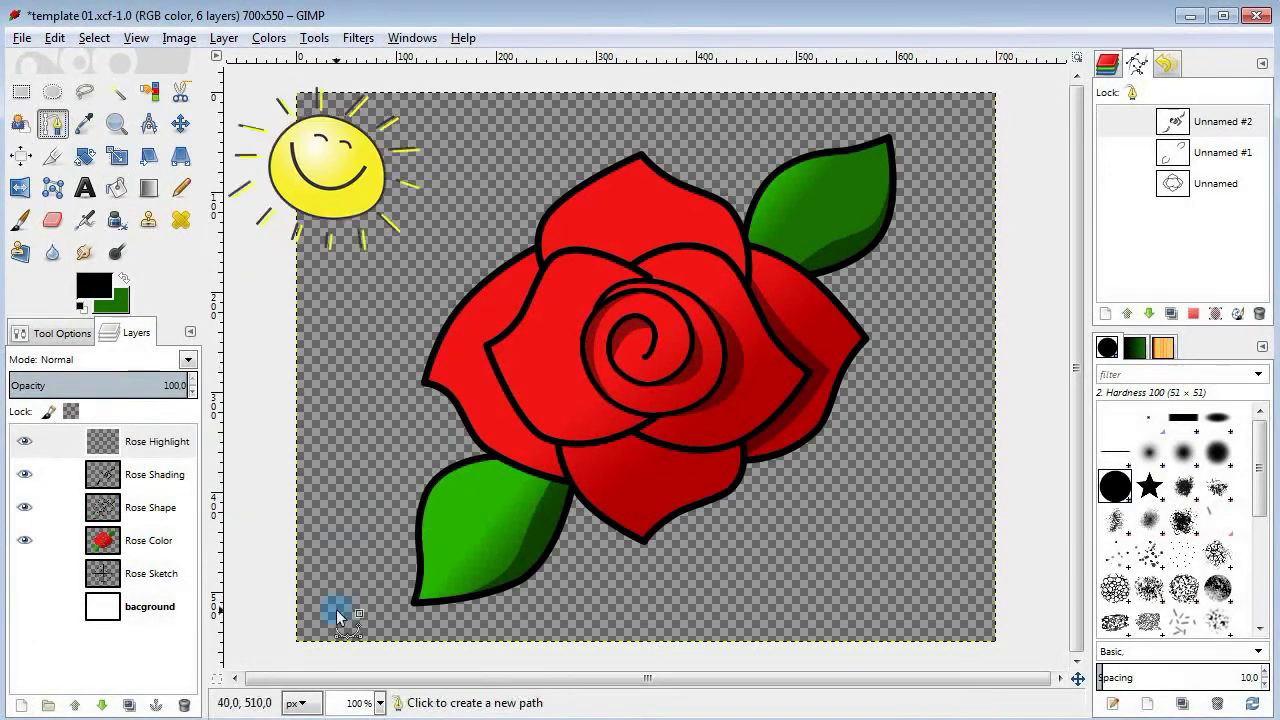
{"action": "key", "text": "2"}
{"action": "left_click", "coordinate": [634, 165]}
{"action": "left_click_drag", "start_coordinate": [451, 327], "coordinate": [482, 331]}
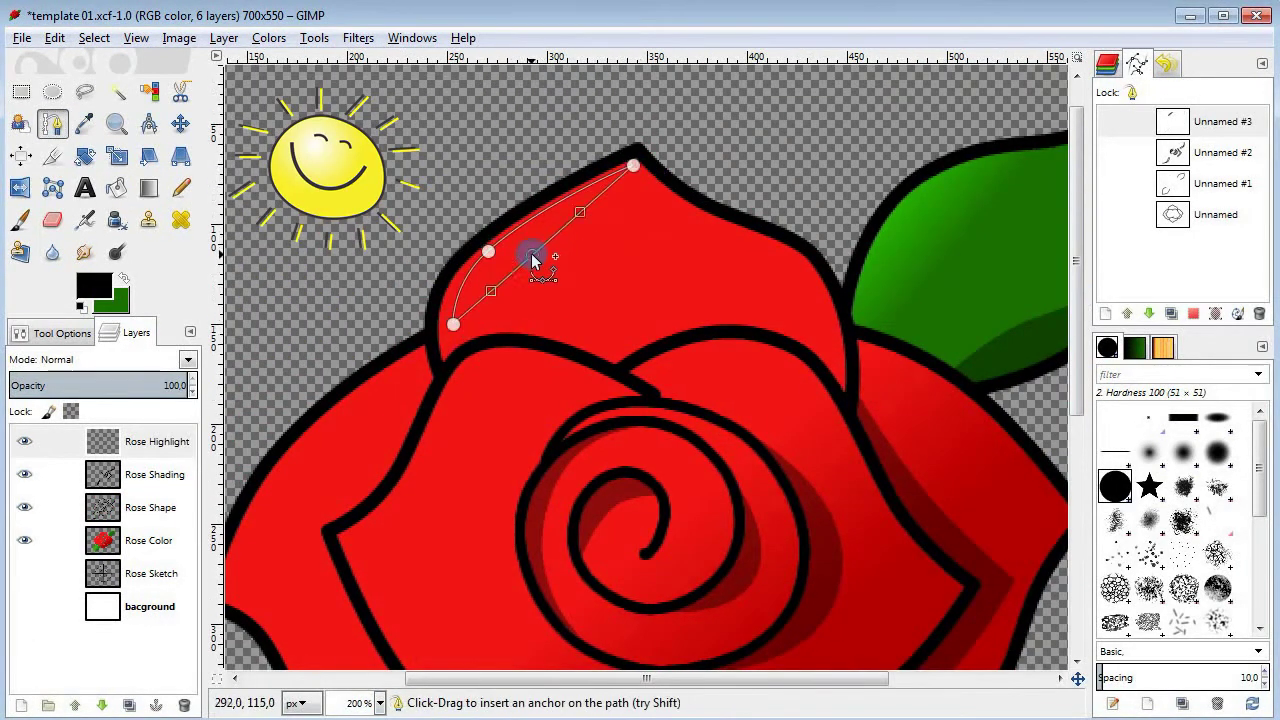
{"action": "left_click_drag", "start_coordinate": [532, 255], "coordinate": [514, 250]}
Step: Add a long, thin closed highlight path along the upper-left edge of the rose's outer left petal
{"action": "left_click_drag", "start_coordinate": [1077, 298], "coordinate": [1077, 390]}
{"action": "scroll", "coordinate": [580, 231], "scroll_direction": "left", "scroll_amount": 1}
{"action": "left_click", "coordinate": [602, 194]}
{"action": "left_click", "coordinate": [440, 406]}
{"action": "mouse_move", "coordinate": [520, 300]}
{"action": "left_mouse_down"}
{"action": "mouse_move", "coordinate": [494, 291]}
{"action": "mouse_move", "coordinate": [514, 287]}
{"action": "left_mouse_up"}
{"action": "left_click", "coordinate": [440, 406]}
{"action": "left_click", "coordinate": [602, 194], "text": "ctrl"}
{"action": "left_click_drag", "start_coordinate": [601, 194], "coordinate": [589, 202]}
Step: Add a closed crescent highlight path inside the upper-left edge of the inner left petal
{"action": "left_click", "coordinate": [656, 224]}
{"action": "left_click", "coordinate": [592, 334]}
{"action": "left_click_drag", "start_coordinate": [624, 279], "coordinate": [658, 287]}
{"action": "left_click", "coordinate": [592, 334]}
{"action": "left_click", "coordinate": [656, 224], "text": "ctrl"}
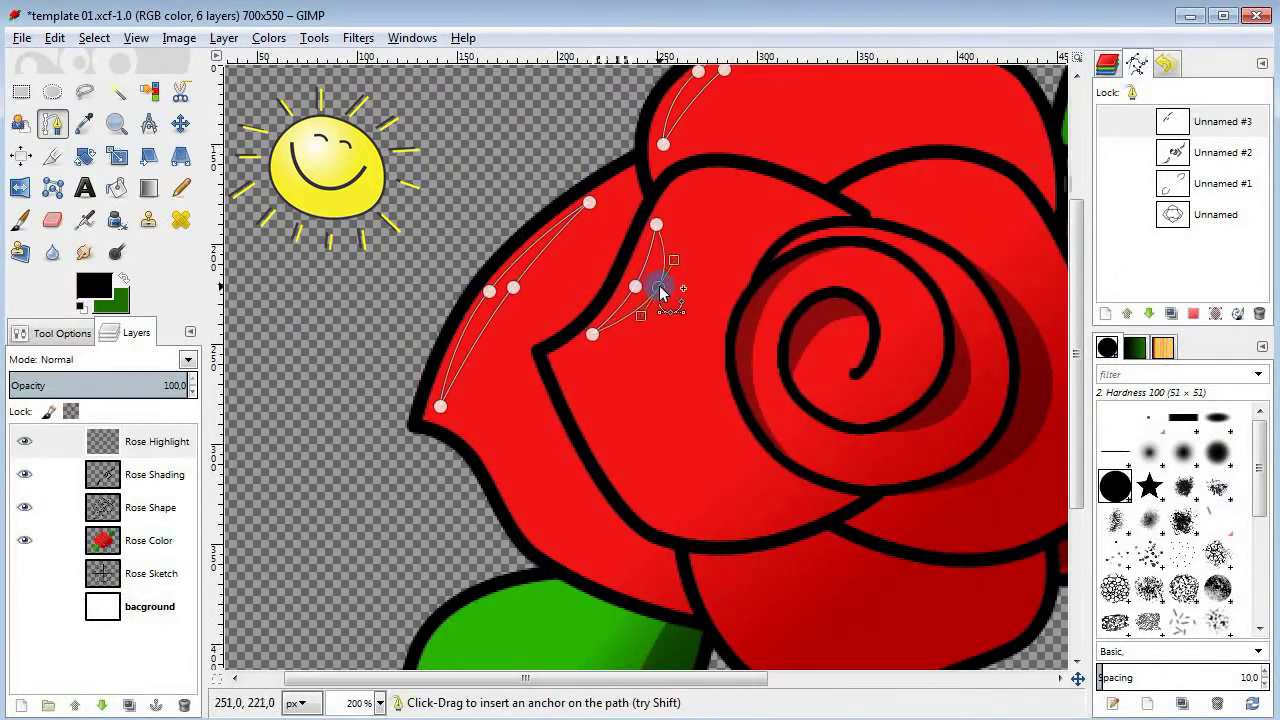
Step: Add a small closed highlight path along the upper-left edge of the rose's bottom petal
{"action": "left_click_drag", "start_coordinate": [1077, 353], "coordinate": [1076, 464]}
{"action": "left_click", "coordinate": [703, 350]}
{"action": "left_click", "coordinate": [739, 420]}
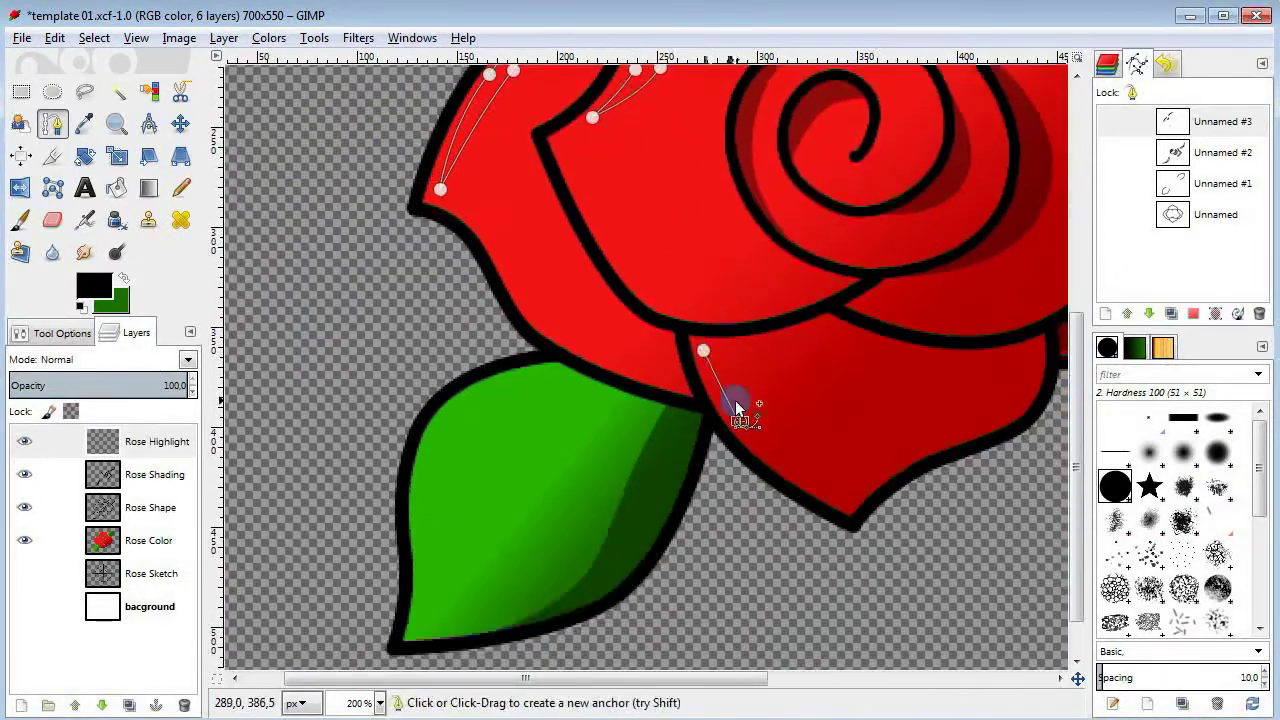
{"action": "left_click", "coordinate": [723, 345]}
{"action": "left_click", "coordinate": [703, 350], "text": "ctrl"}
{"action": "left_click", "coordinate": [380, 703]}
{"action": "left_click", "coordinate": [350, 556]}
{"action": "left_click_drag", "start_coordinate": [794, 400], "coordinate": [786, 408], "text": "ctrl"}
Step: Add a closed crescent highlight path along the upper-left edge of the lower-left leaf
{"action": "left_click_drag", "start_coordinate": [1077, 440], "coordinate": [1077, 528]}
{"action": "left_click_drag", "start_coordinate": [600, 679], "coordinate": [497, 679]}
{"action": "left_click_drag", "start_coordinate": [1077, 523], "coordinate": [1077, 476]}
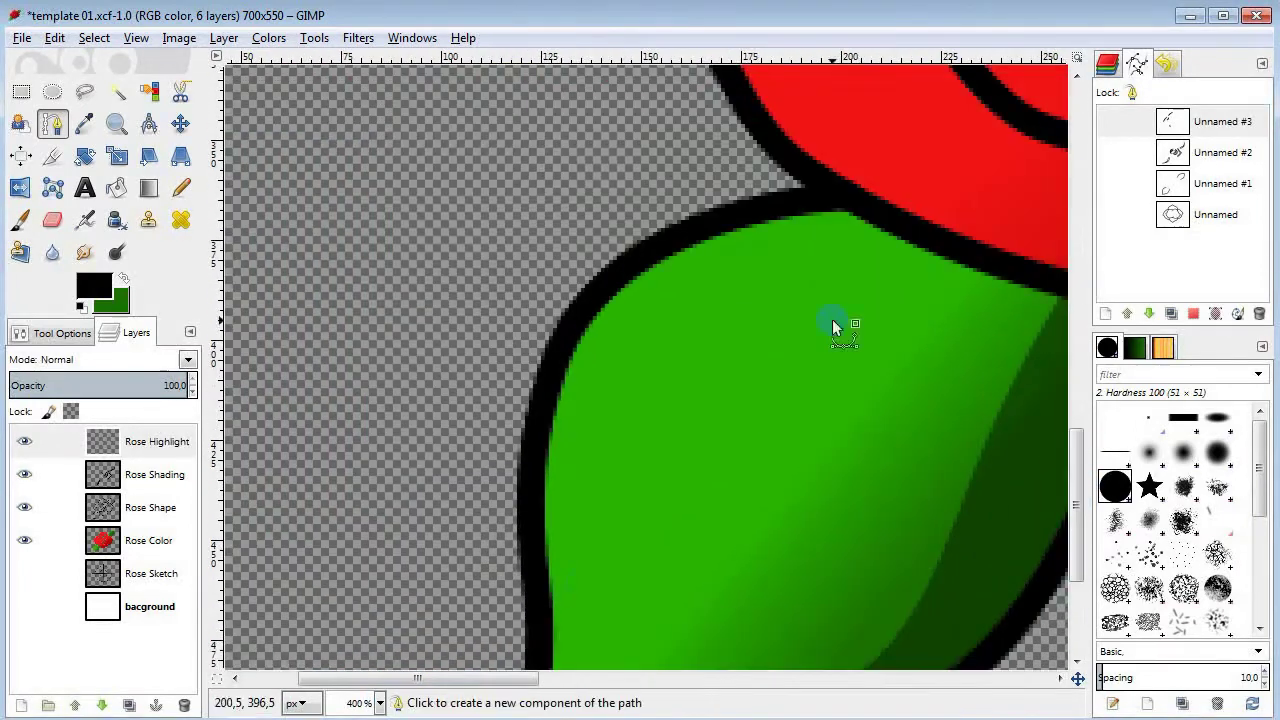
Step: Add a closed crescent highlight path along the upper-left edge of the upper-right leaf
{"action": "left_click", "coordinate": [380, 703]}
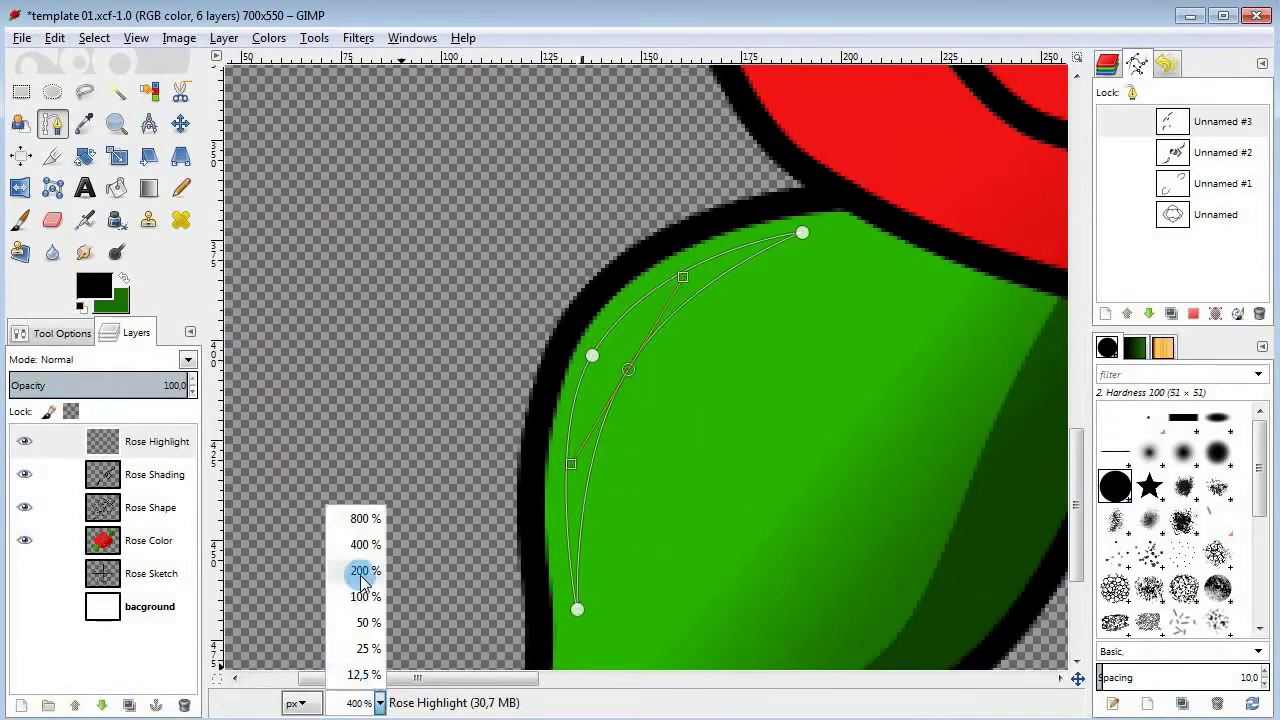
{"action": "left_click", "coordinate": [358, 571]}
{"action": "scroll", "coordinate": [819, 198], "scroll_direction": "up", "scroll_amount": 5}
{"action": "left_click", "coordinate": [819, 198]}
{"action": "left_click", "coordinate": [653, 336]}
{"action": "left_click", "coordinate": [654, 338]}
{"action": "mouse_move", "coordinate": [718, 275]}
{"action": "left_mouse_down"}
{"action": "mouse_move", "coordinate": [700, 243]}
{"action": "mouse_move", "coordinate": [723, 246]}
{"action": "left_mouse_up"}
{"action": "left_click", "coordinate": [818, 199], "text": "ctrl"}
Step: Add a closed crescent highlight path inside the lower-right edge of the rose's round centre
{"action": "left_click", "coordinate": [380, 703]}
{"action": "left_click", "coordinate": [359, 583]}
{"action": "left_click", "coordinate": [380, 703]}
{"action": "left_click", "coordinate": [358, 563]}
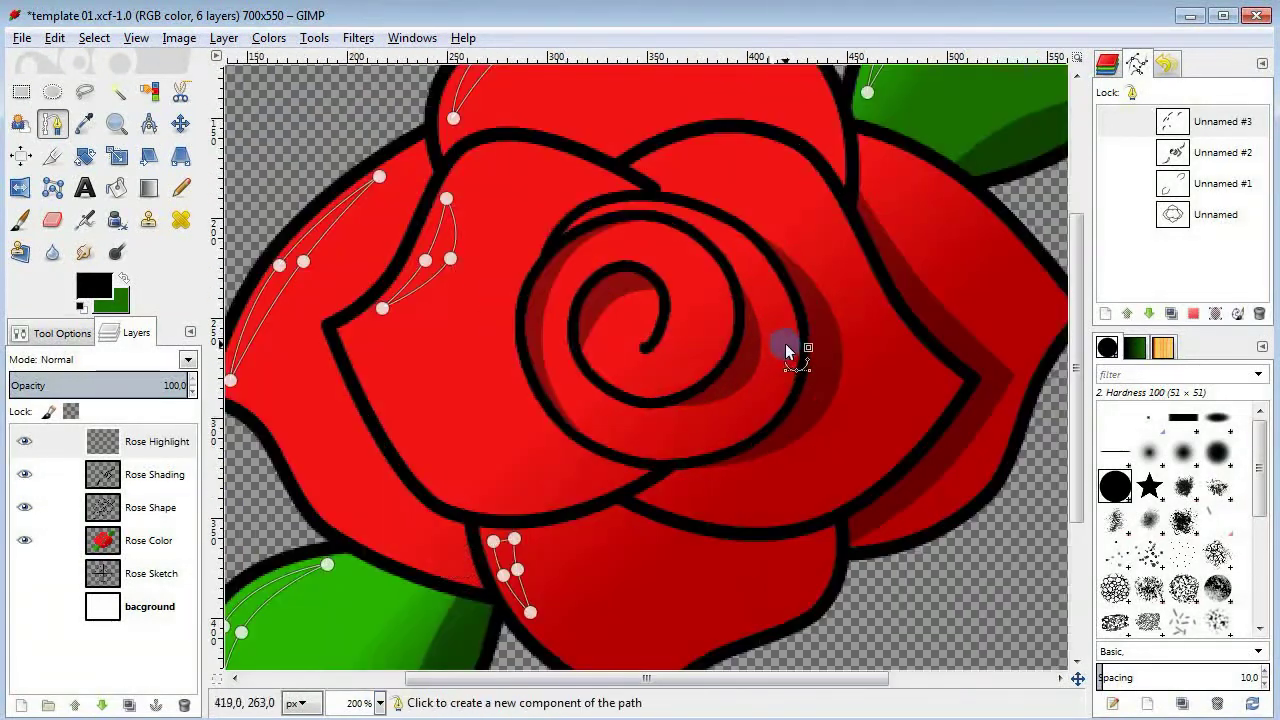
{"action": "left_click", "coordinate": [790, 329]}
{"action": "left_click", "coordinate": [732, 428]}
{"action": "left_click", "coordinate": [790, 329]}
{"action": "mouse_move", "coordinate": [762, 380]}
{"action": "left_mouse_down"}
{"action": "mouse_move", "coordinate": [780, 394]}
{"action": "mouse_move", "coordinate": [770, 390]}
{"action": "left_mouse_up"}
{"action": "left_click", "coordinate": [732, 428], "text": "ctrl"}
{"action": "left_click", "coordinate": [781, 395]}
Step: Convert the highlight path to a selection and set the foreground colour to white
{"action": "key", "text": "shift+v"}
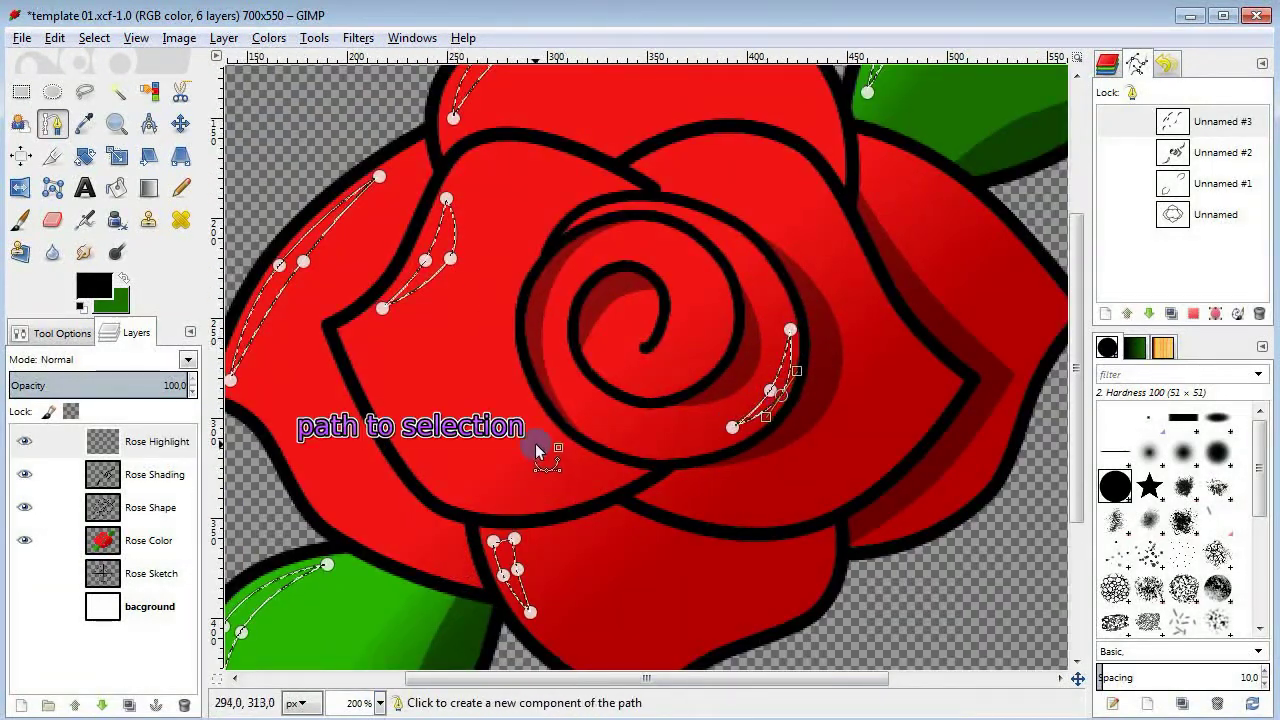
{"action": "left_click", "coordinate": [94, 285]}
{"action": "left_click", "coordinate": [282, 269]}
{"action": "left_click", "coordinate": [432, 350]}
Step: Bucket-fill the highlight selection with white on the Rose Highlight layer and set the layer's opacity to 60
{"action": "key", "text": "shift+b"}
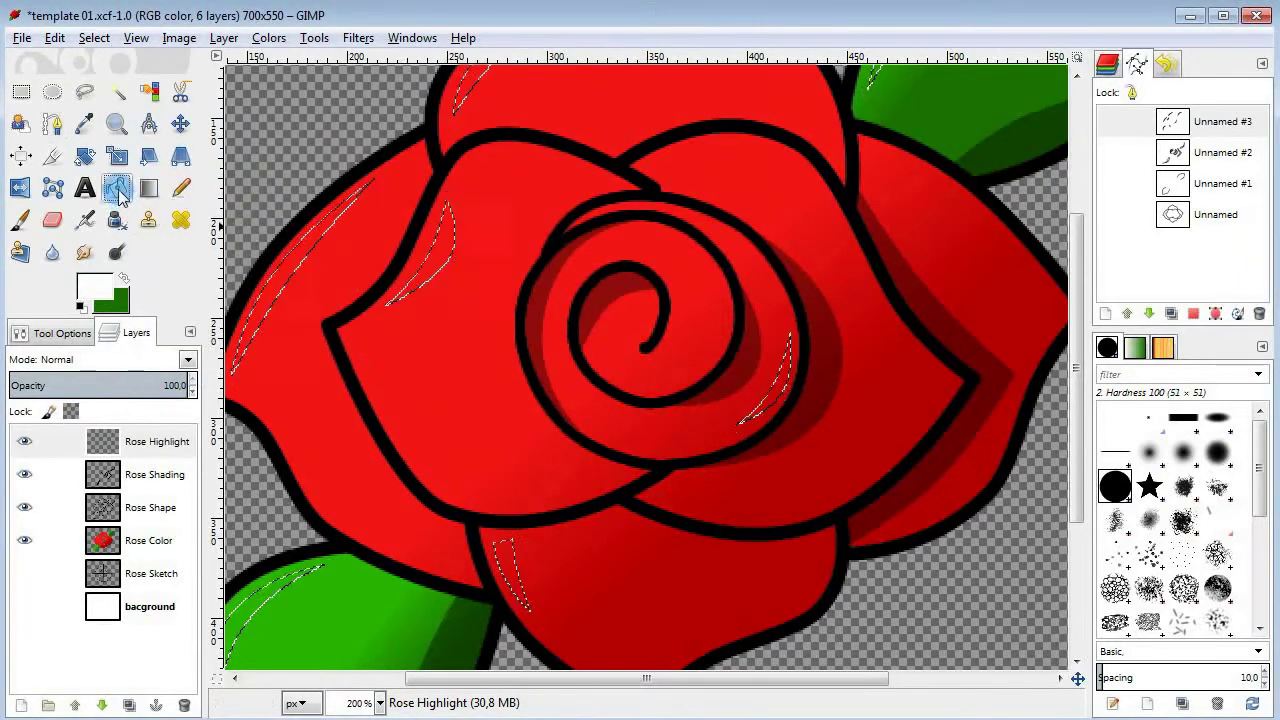
{"action": "left_click", "coordinate": [436, 252]}
{"action": "left_click", "coordinate": [115, 382]}
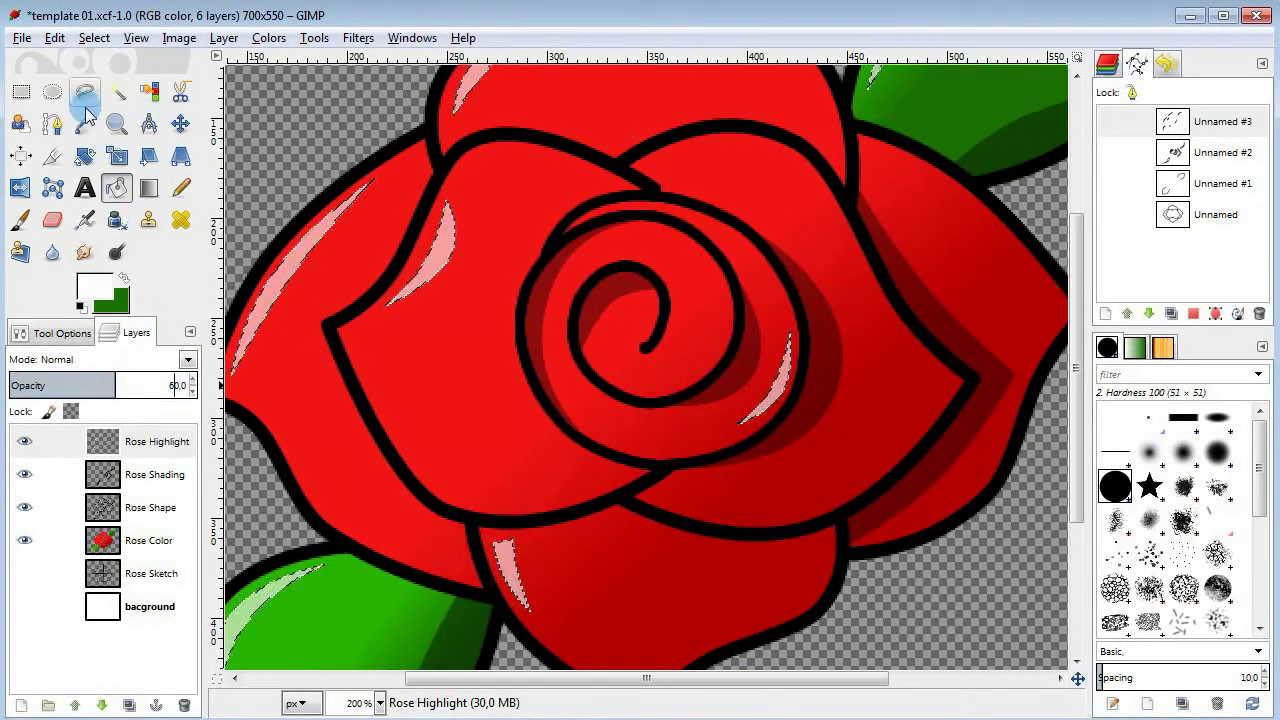
Step: Clear the selection and set the Rose Highlight layer's opacity to 50
{"action": "left_click", "coordinate": [56, 38]}
{"action": "mouse_move", "coordinate": [93, 38]}
{"action": "left_click", "coordinate": [112, 83]}
{"action": "left_click", "coordinate": [98, 384]}
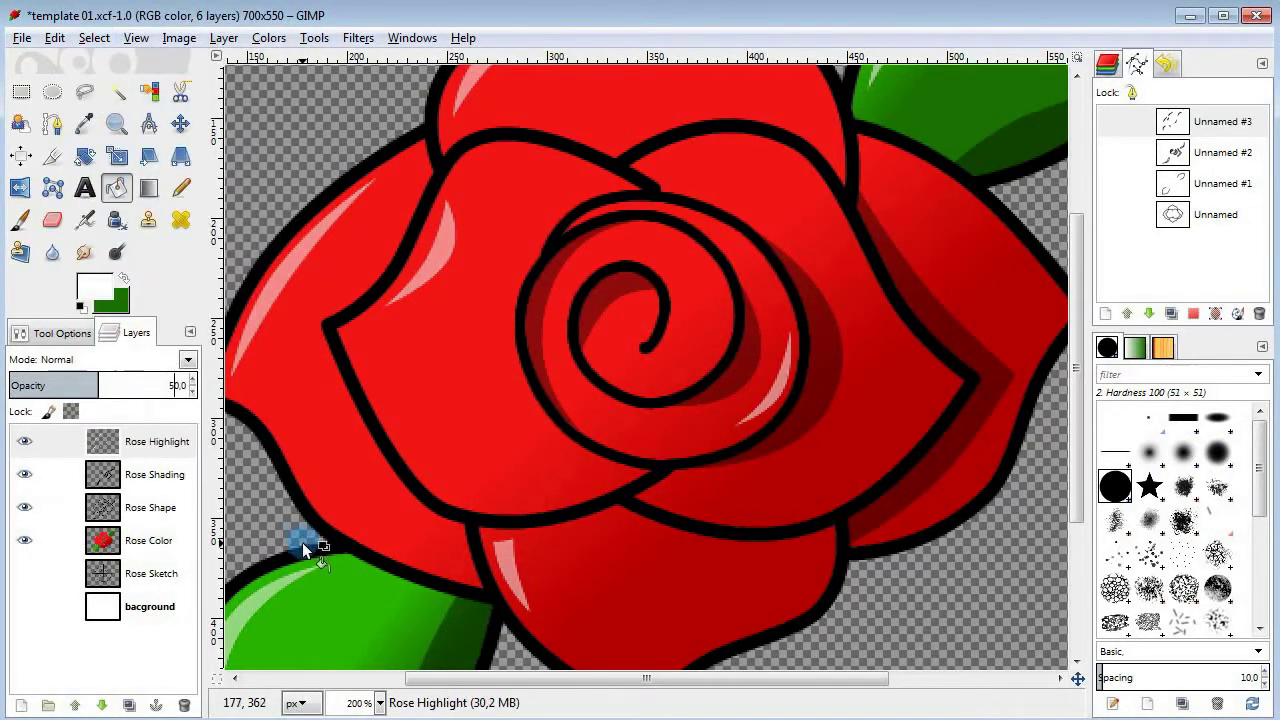
{"action": "left_click", "coordinate": [379, 702]}
{"action": "left_click", "coordinate": [365, 600]}
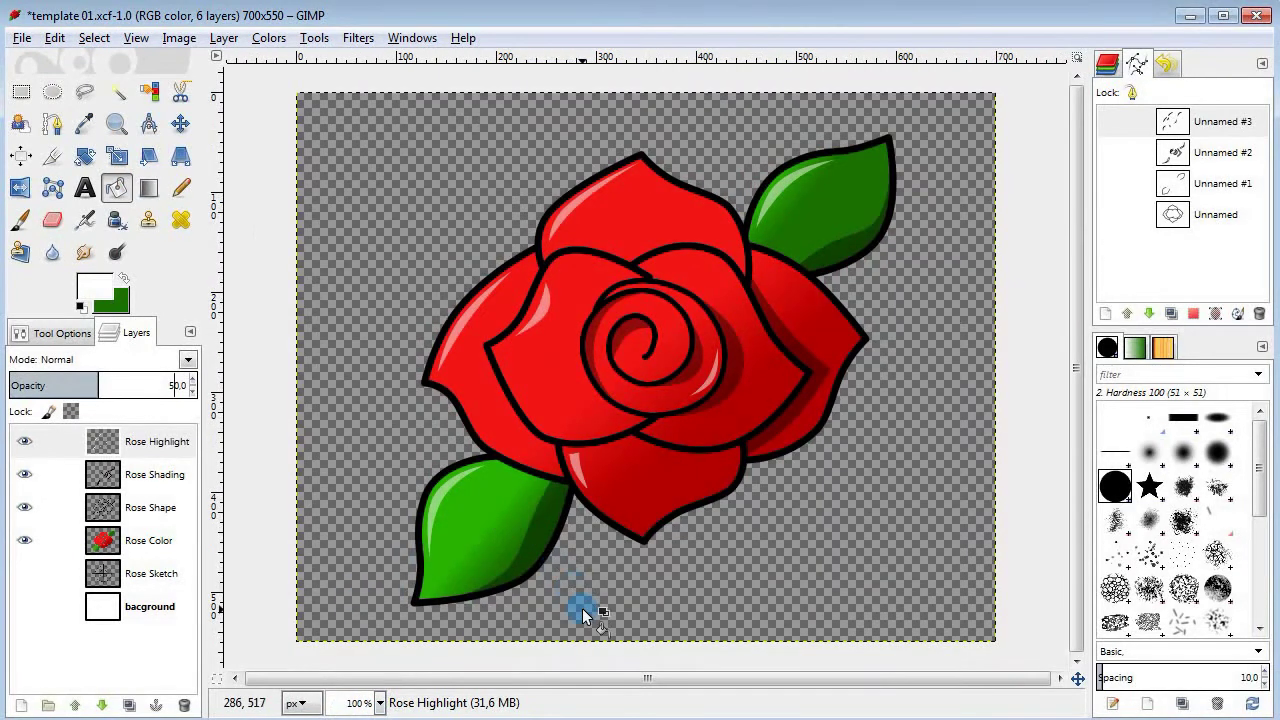